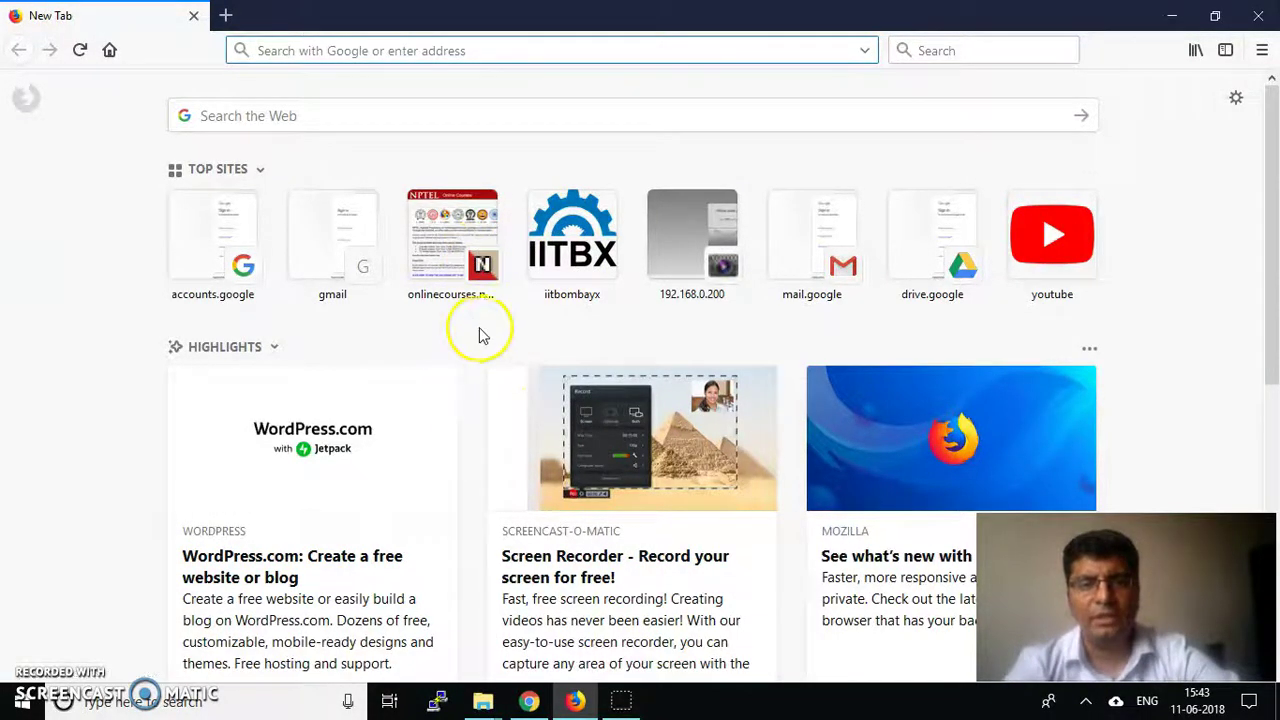
Start entering wordpress.com in Firefox's address bar by typing 'word'
click(504, 52)
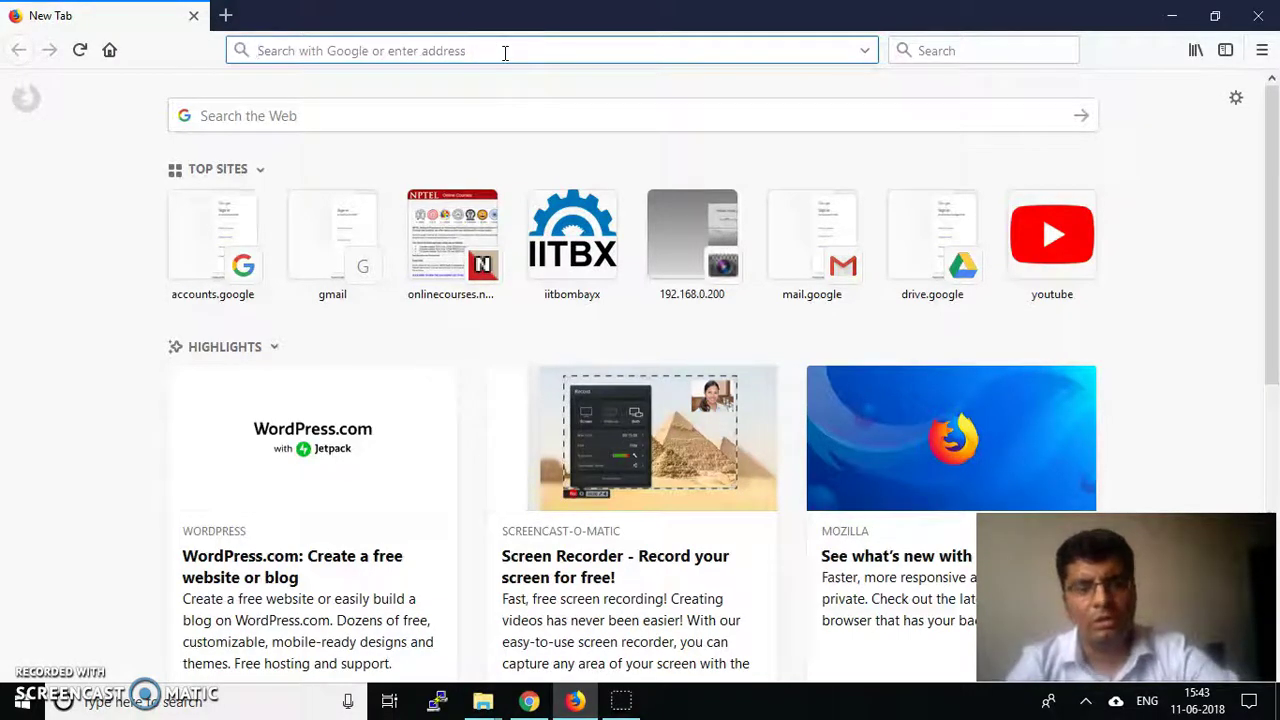
text(wordpress.com/)
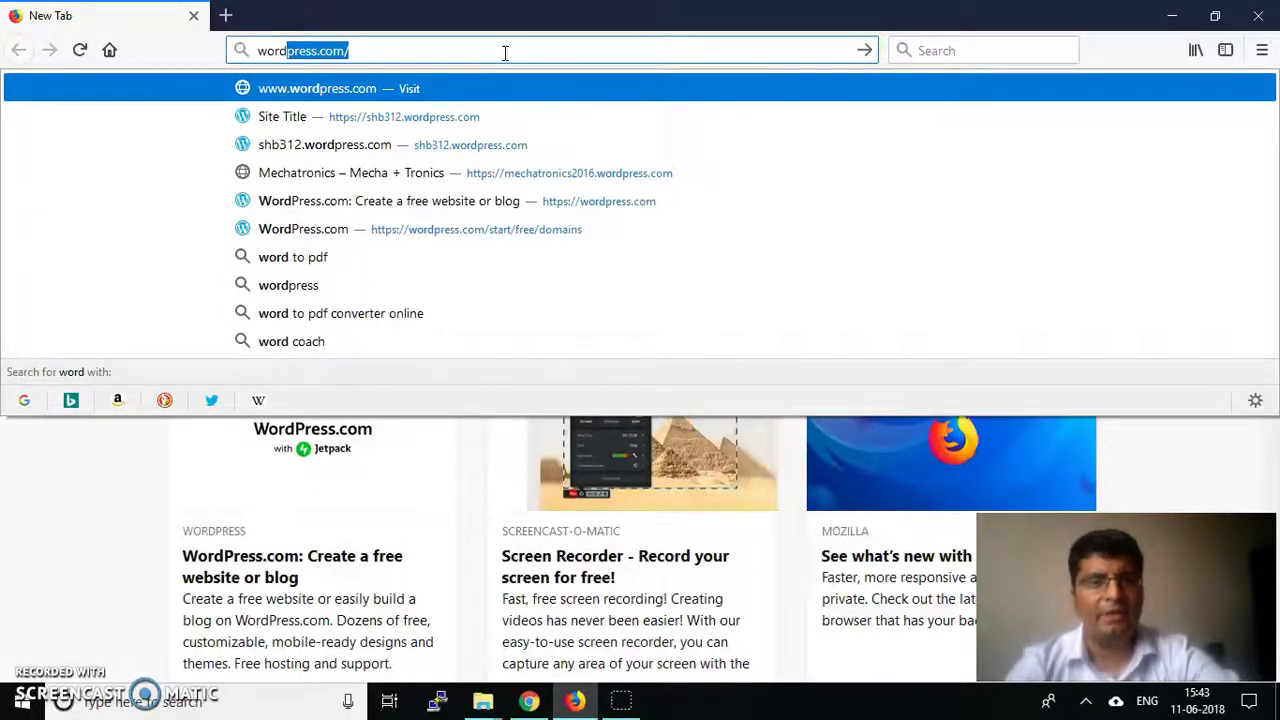
Load wordpress.com and choose Get Started to begin creating a new site
key(Return)
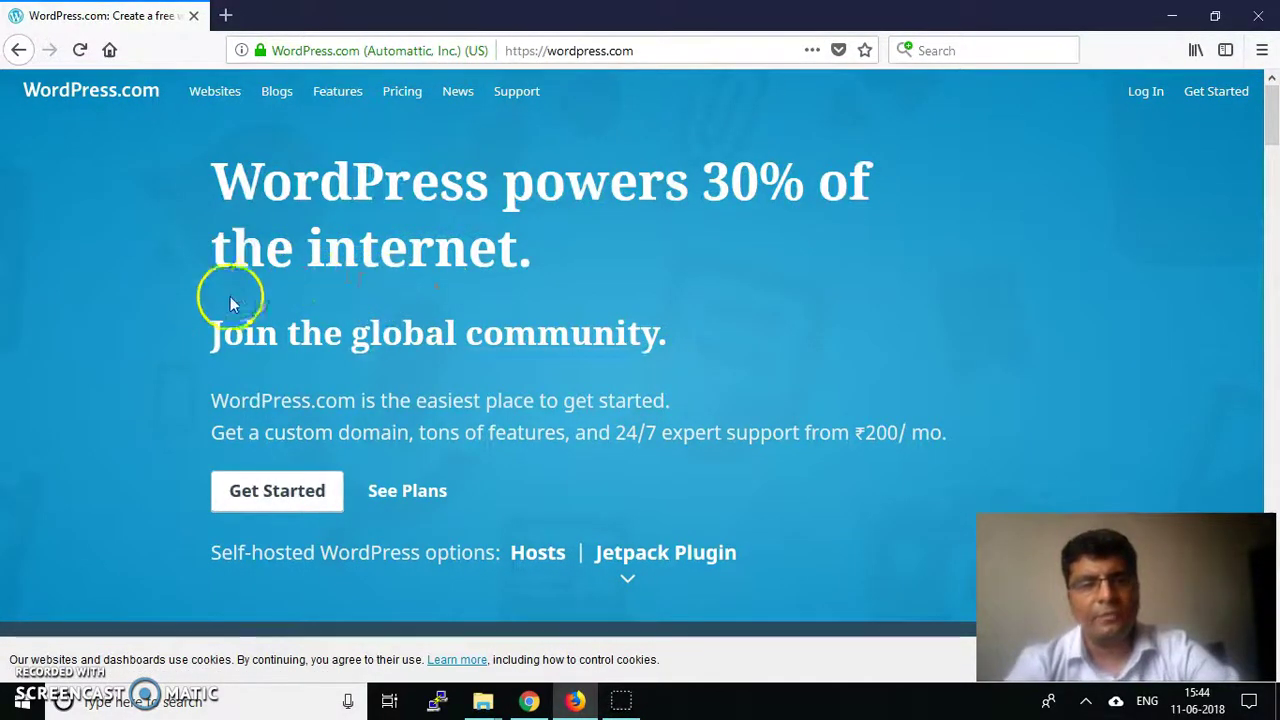
click(265, 494)
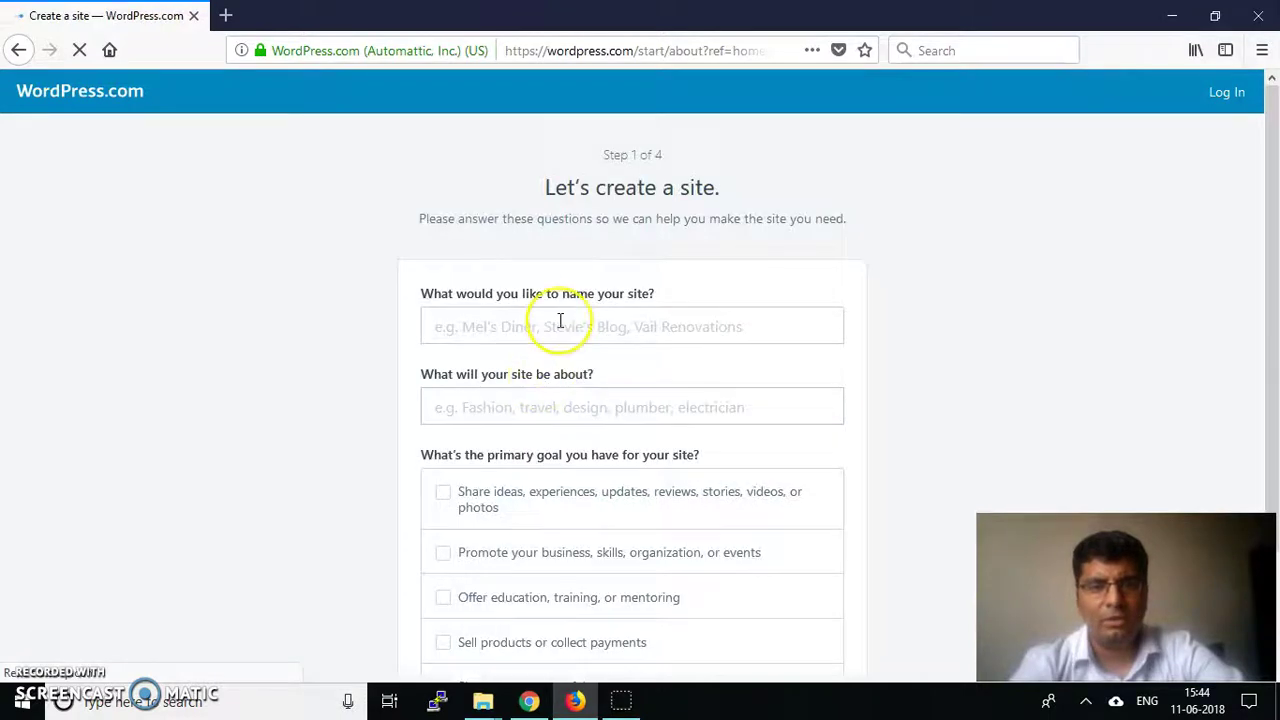
Name the site 'Wordpress Information', set topic Education, tick the education, training, or mentoring goal, and submit
click(559, 321)
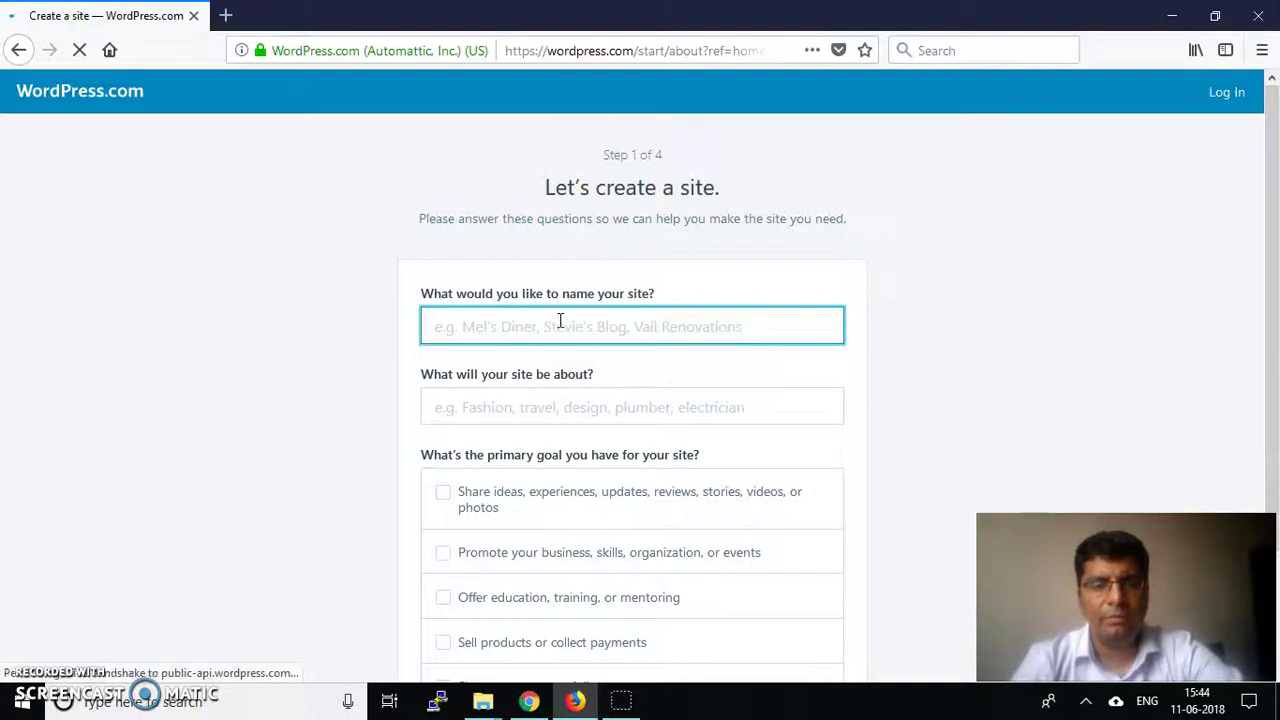
text(Wordpress Information)
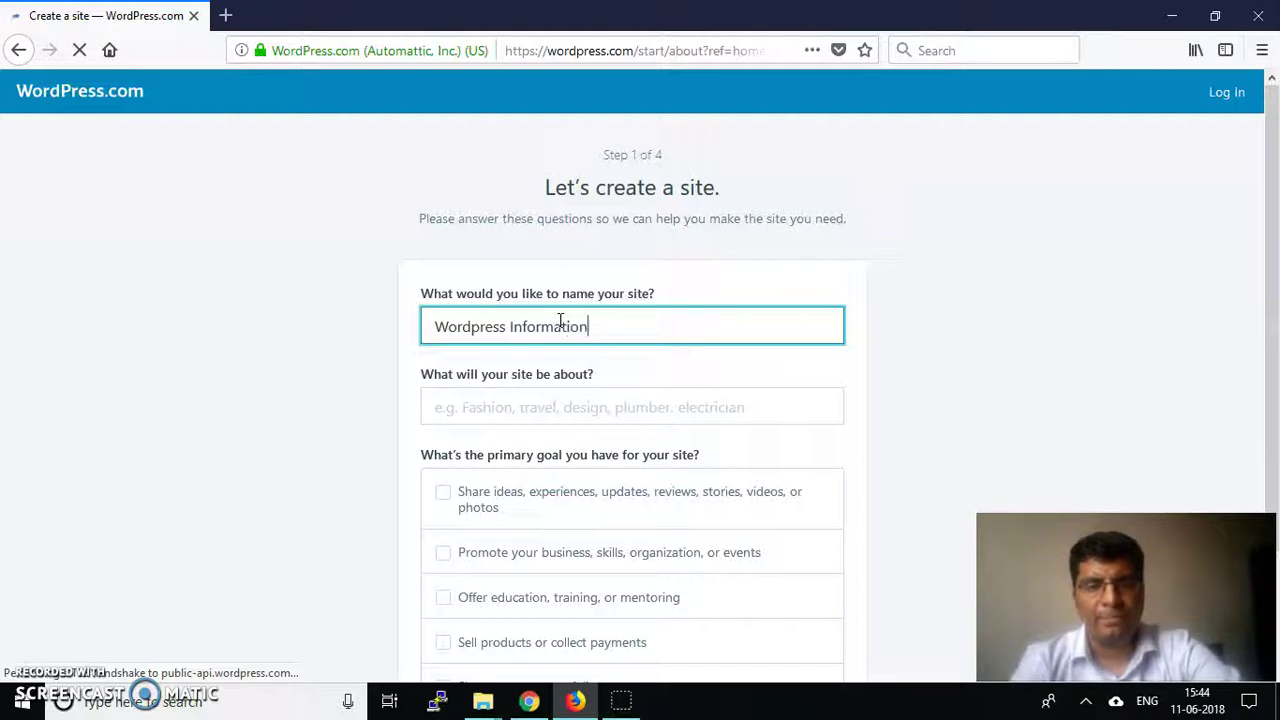
key(Tab)
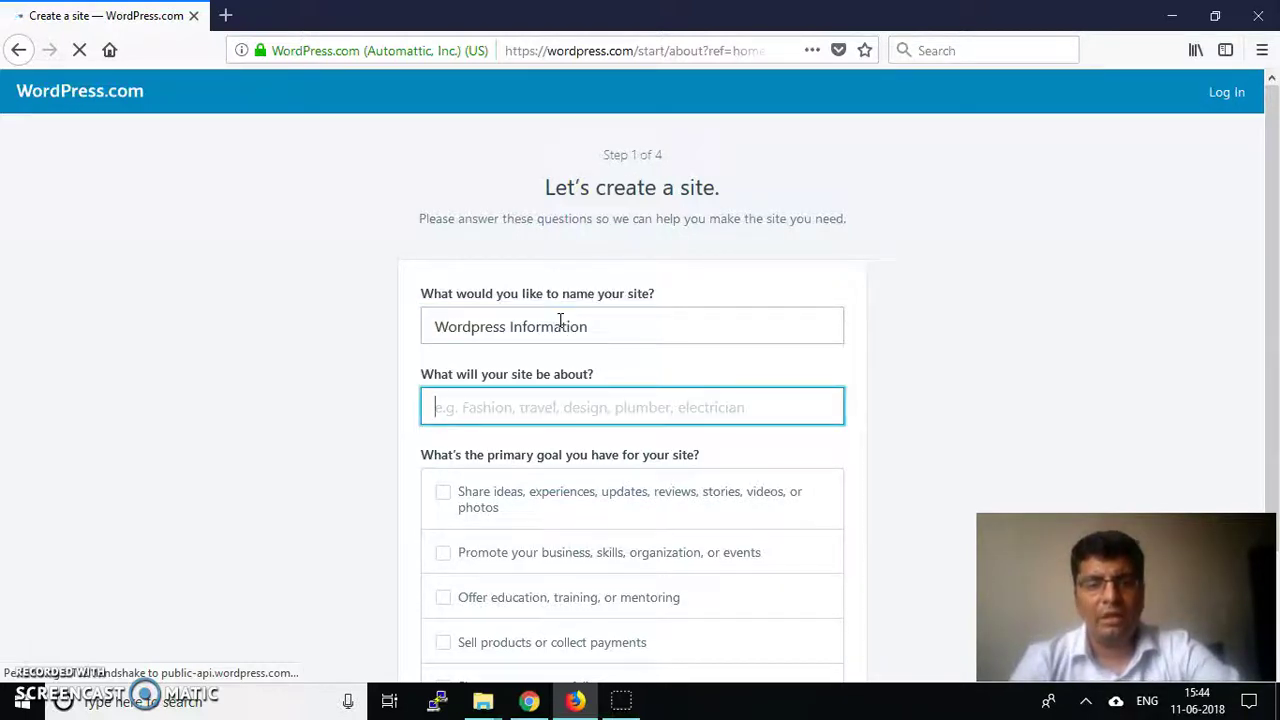
text(Educatio)
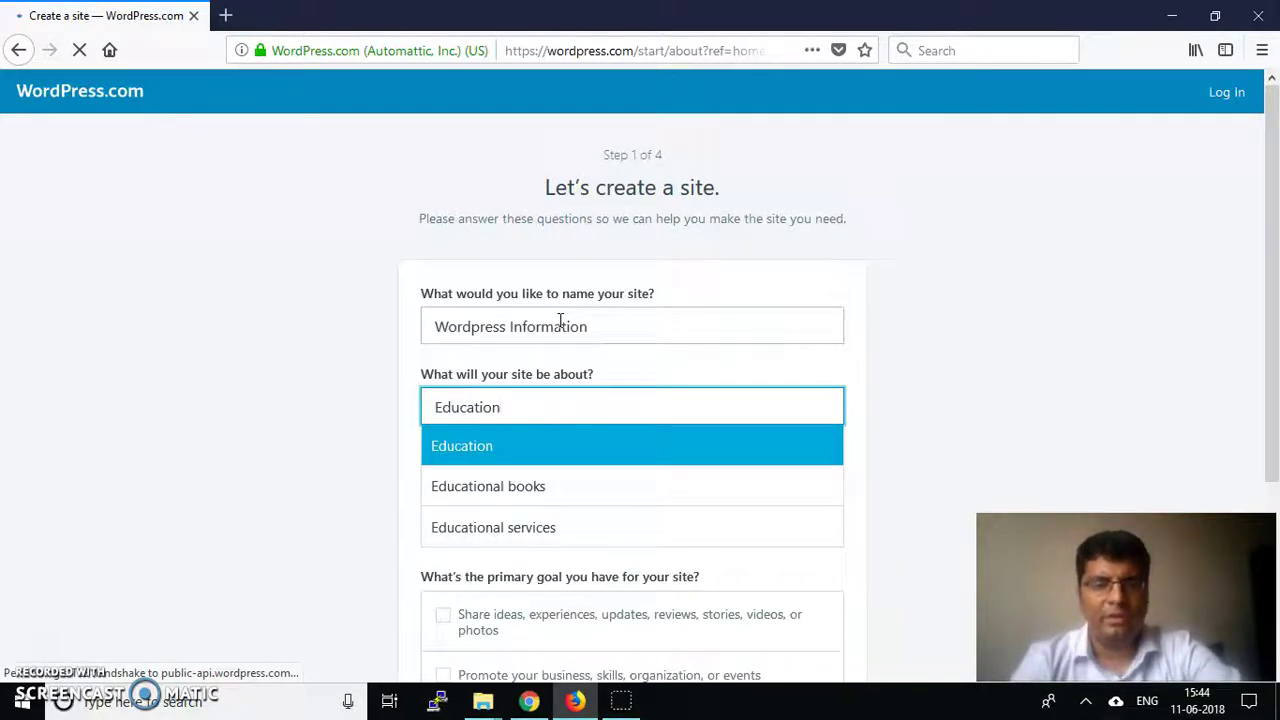
text(n)
key(Tab)
scroll(366, 486, down, 2)
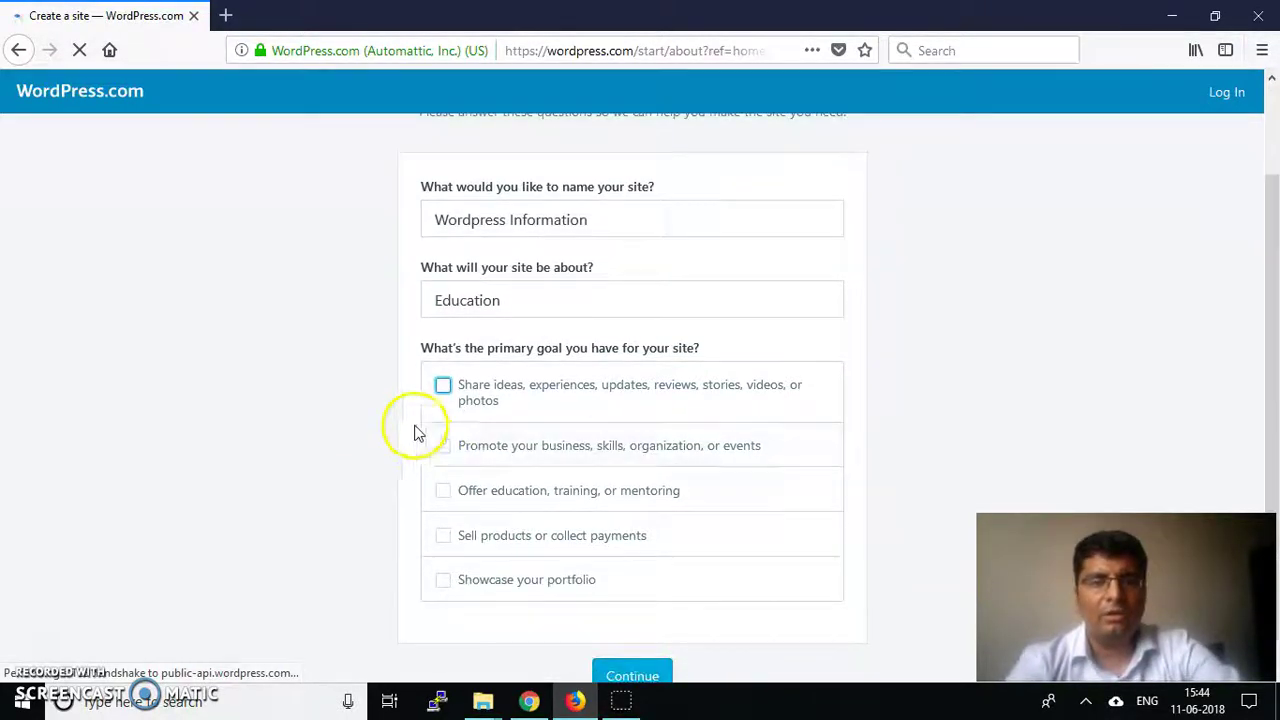
scroll(418, 415, down, 1)
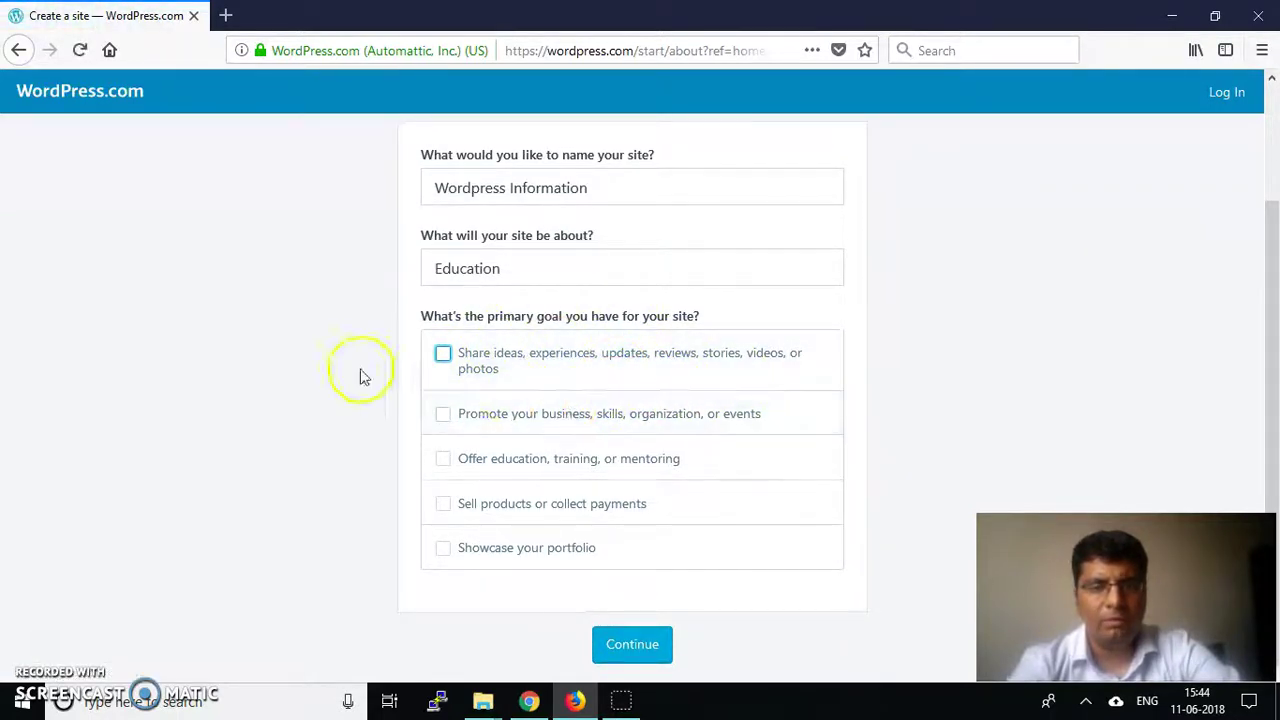
click(443, 459)
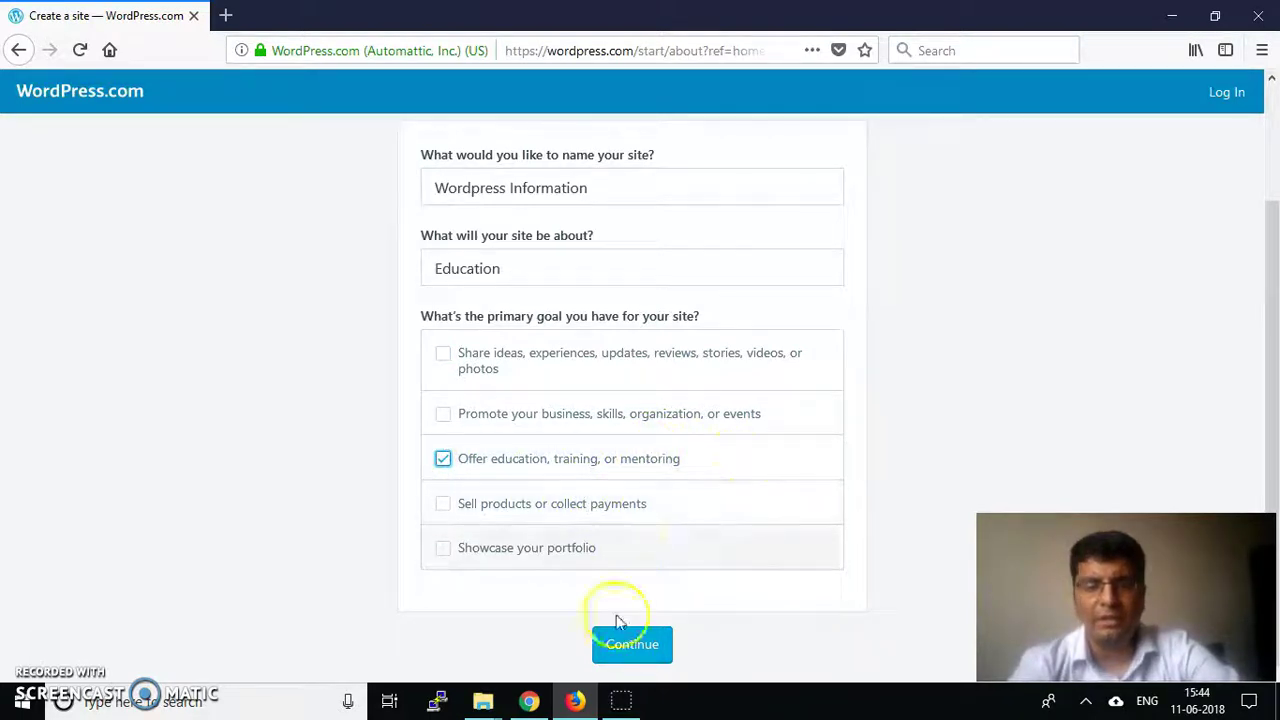
click(629, 643)
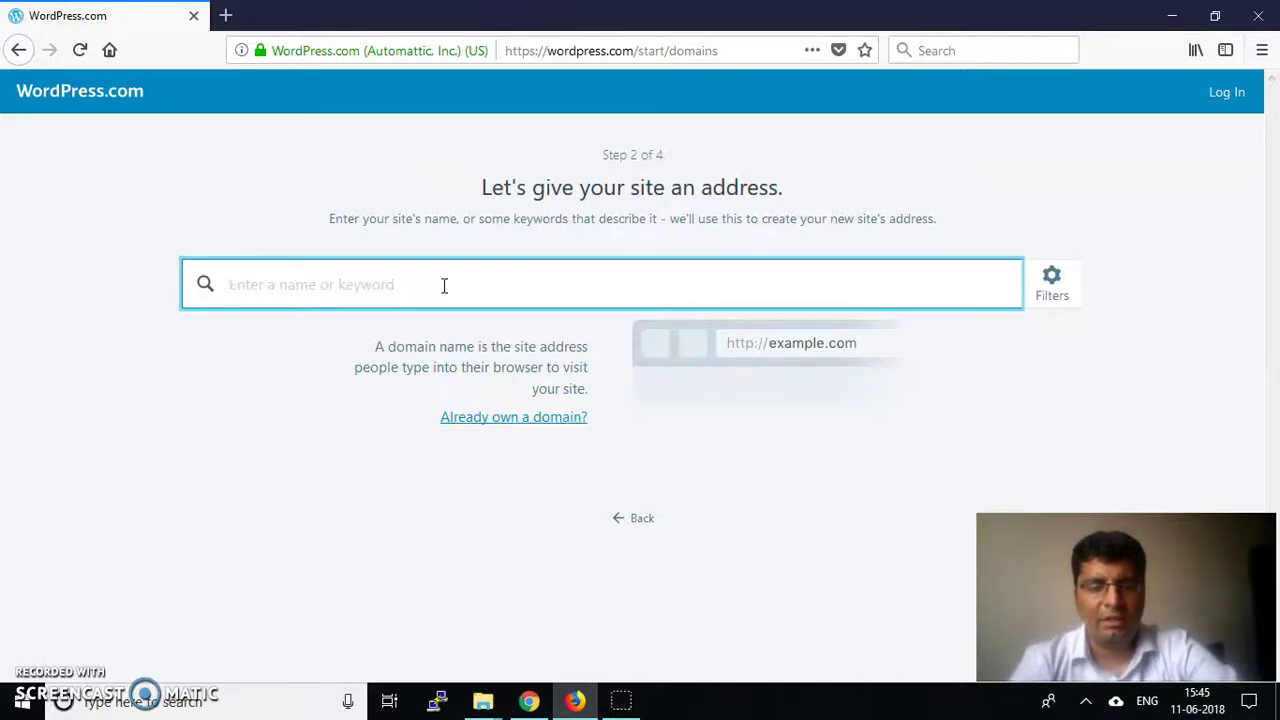
Search for the address team70fpdiitbombay and browse the suggested domains, including the free .wordpress.com one
text(team70fpd)
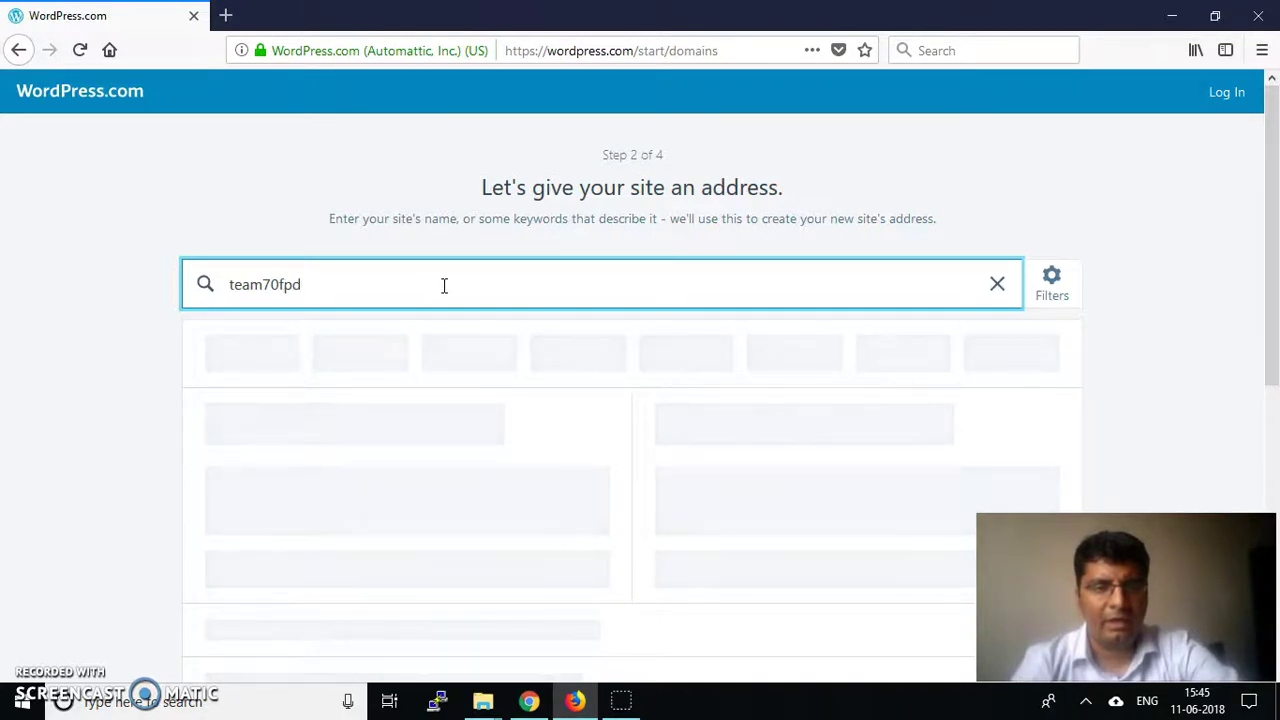
text(iit)
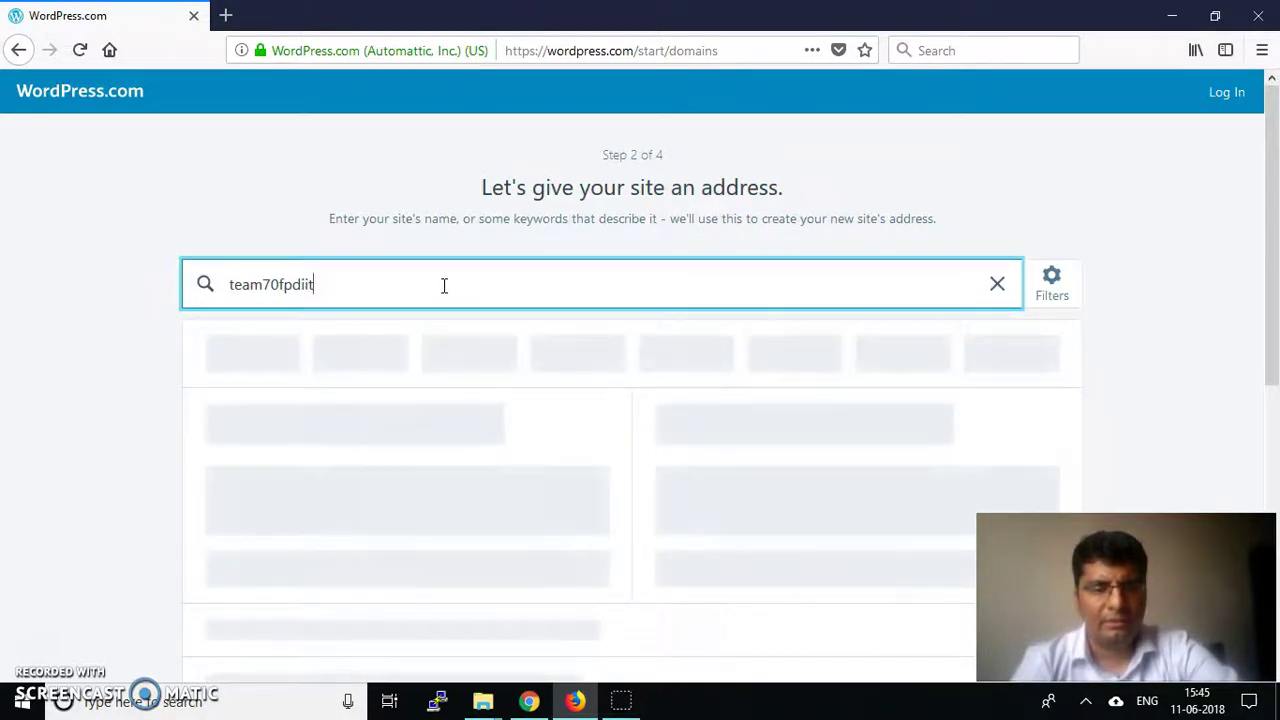
text(bombay)
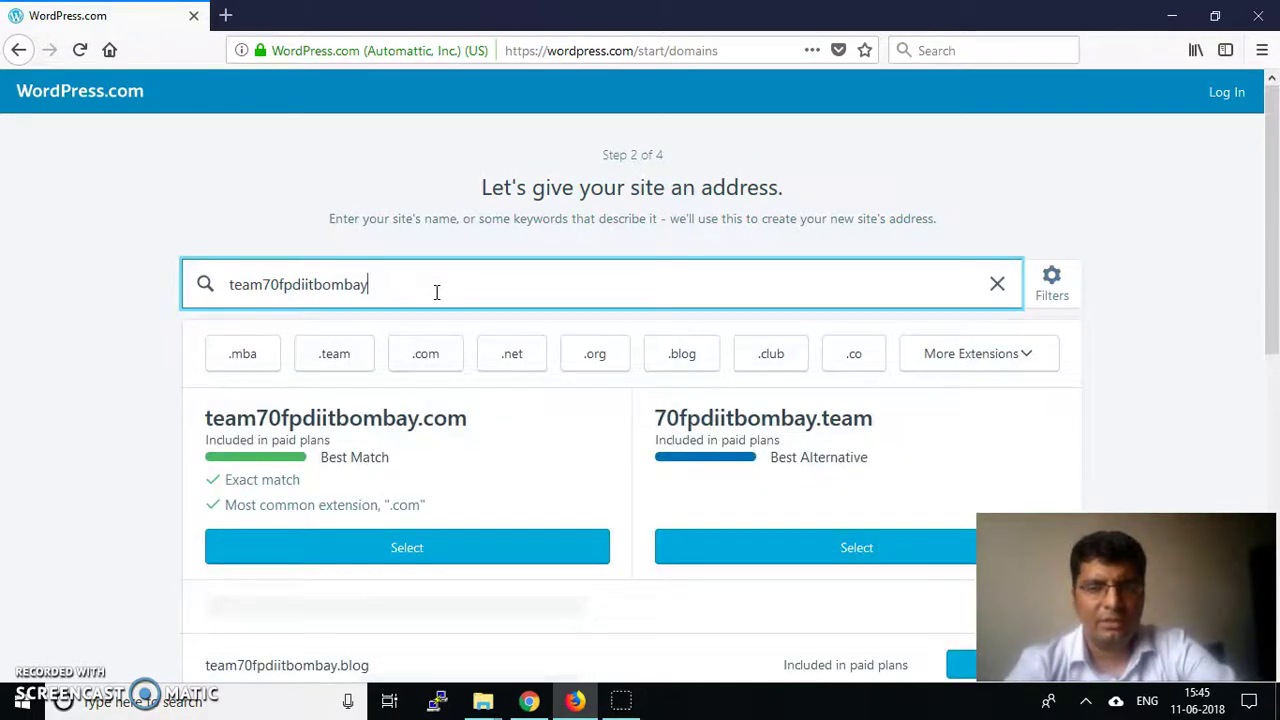
scroll(545, 435, down, 2)
scroll(563, 446, down, 1)
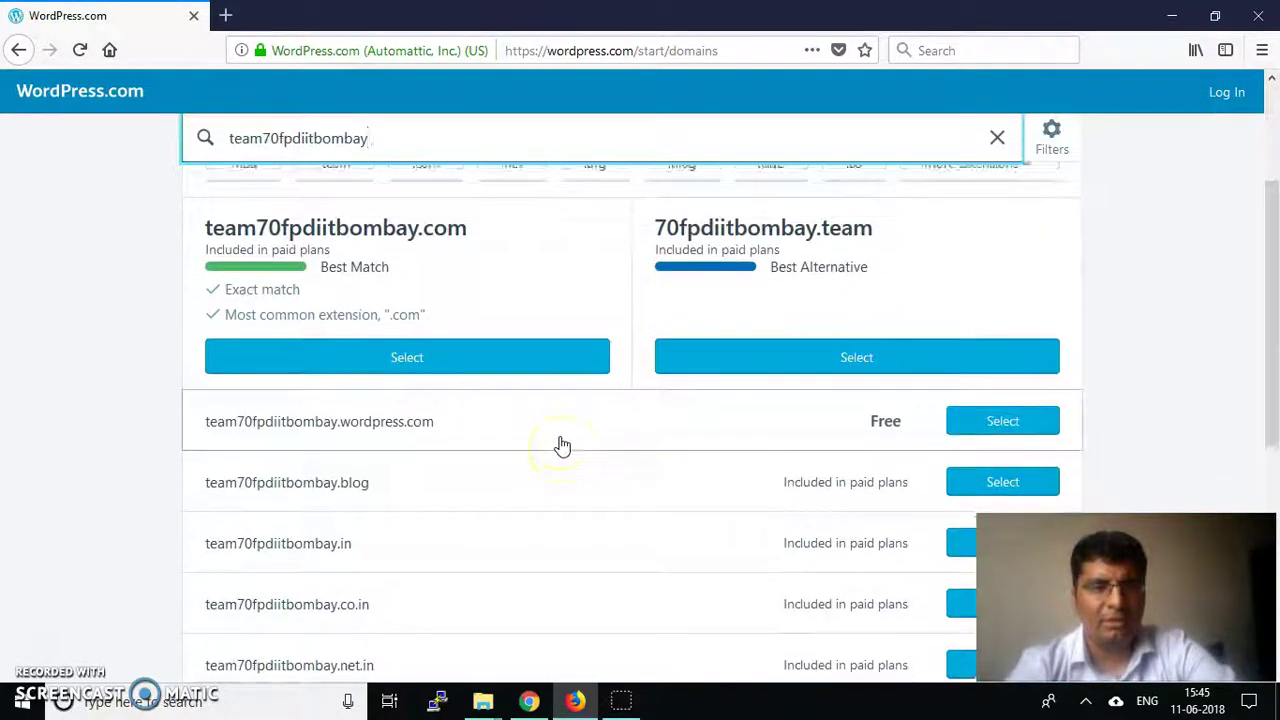
scroll(563, 446, up, 3)
scroll(366, 380, down, 3)
scroll(414, 220, down, 1)
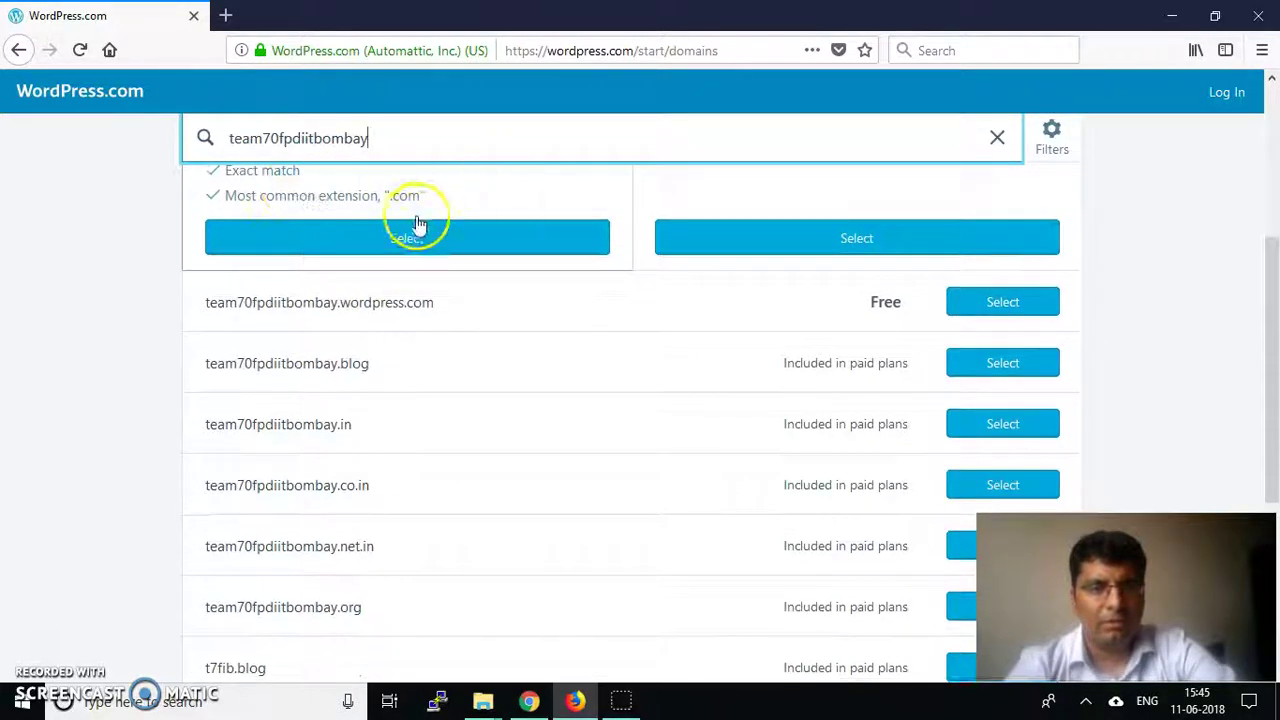
scroll(323, 229, up, 2)
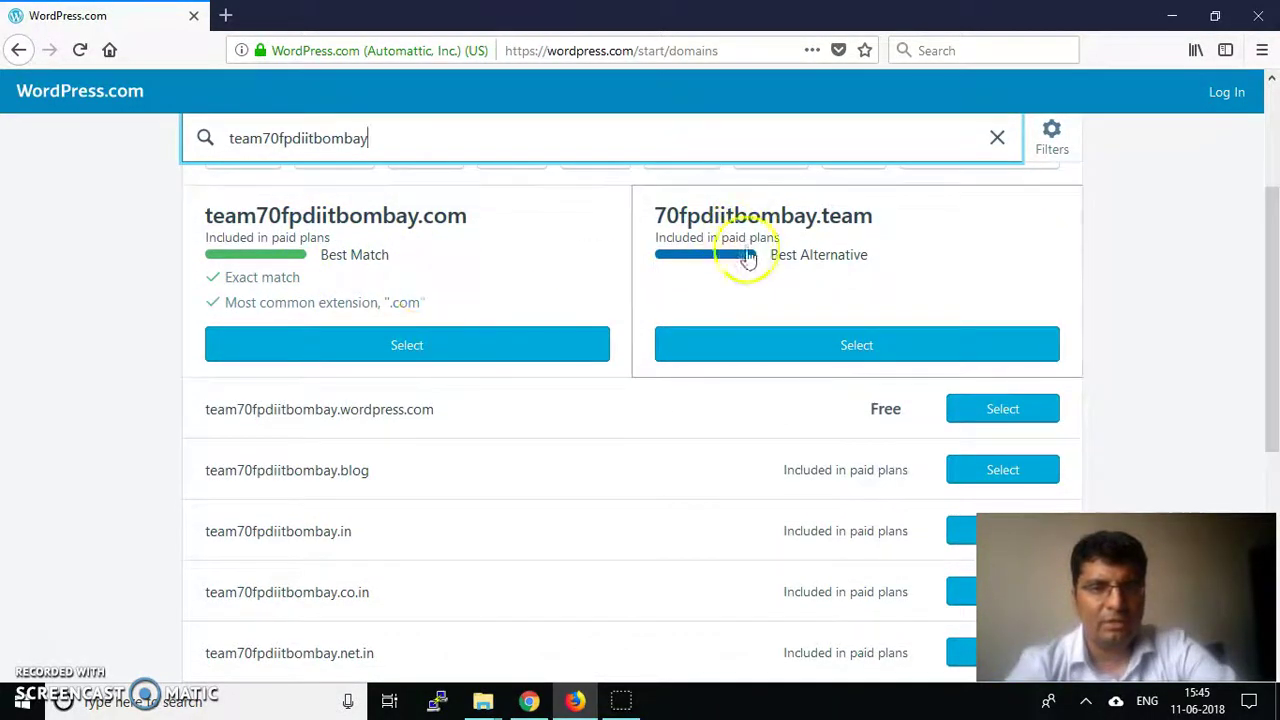
scroll(437, 385, down, 1)
scroll(437, 385, down, 2)
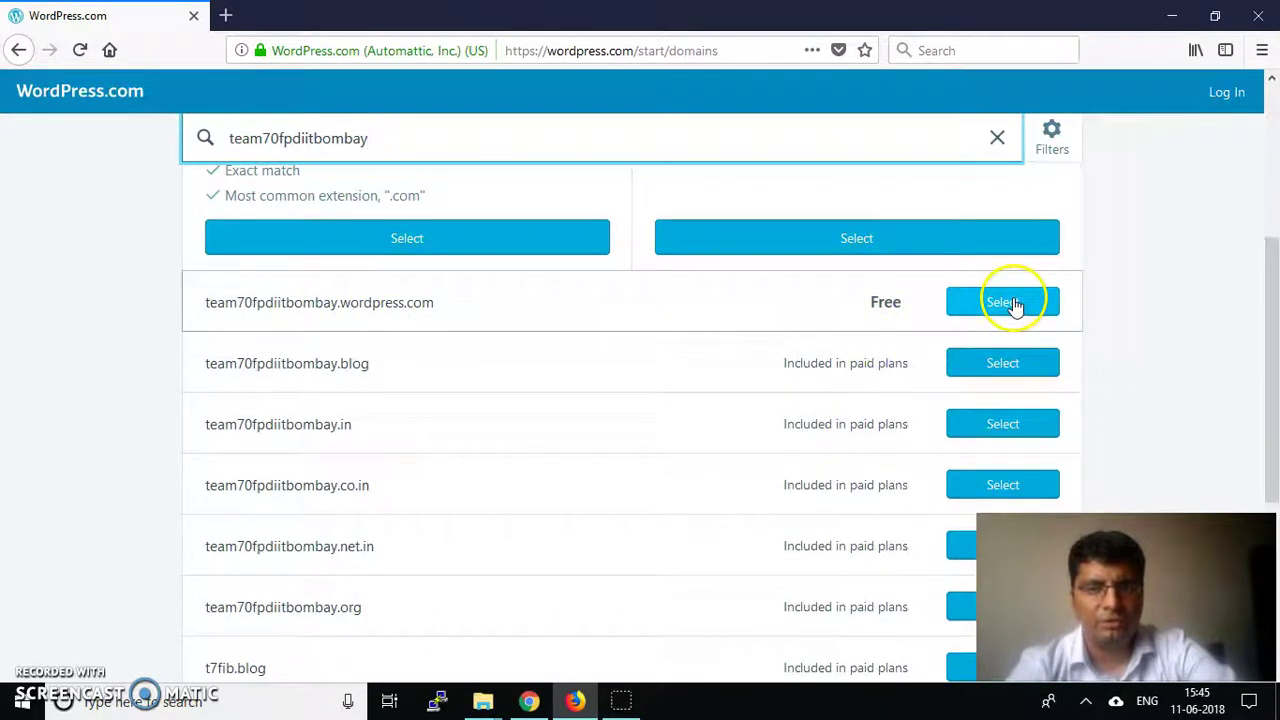
scroll(1013, 305, up, 4)
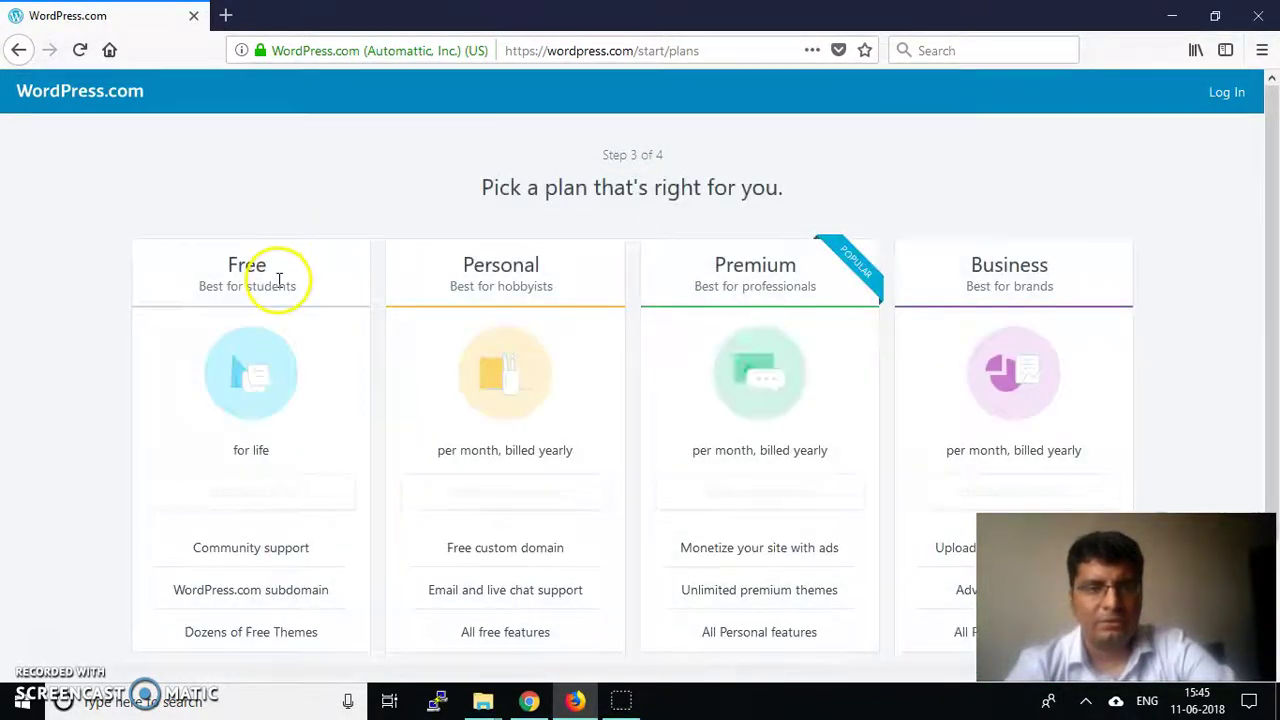
Pick the Free plan from the plans page
scroll(279, 280, down, 1)
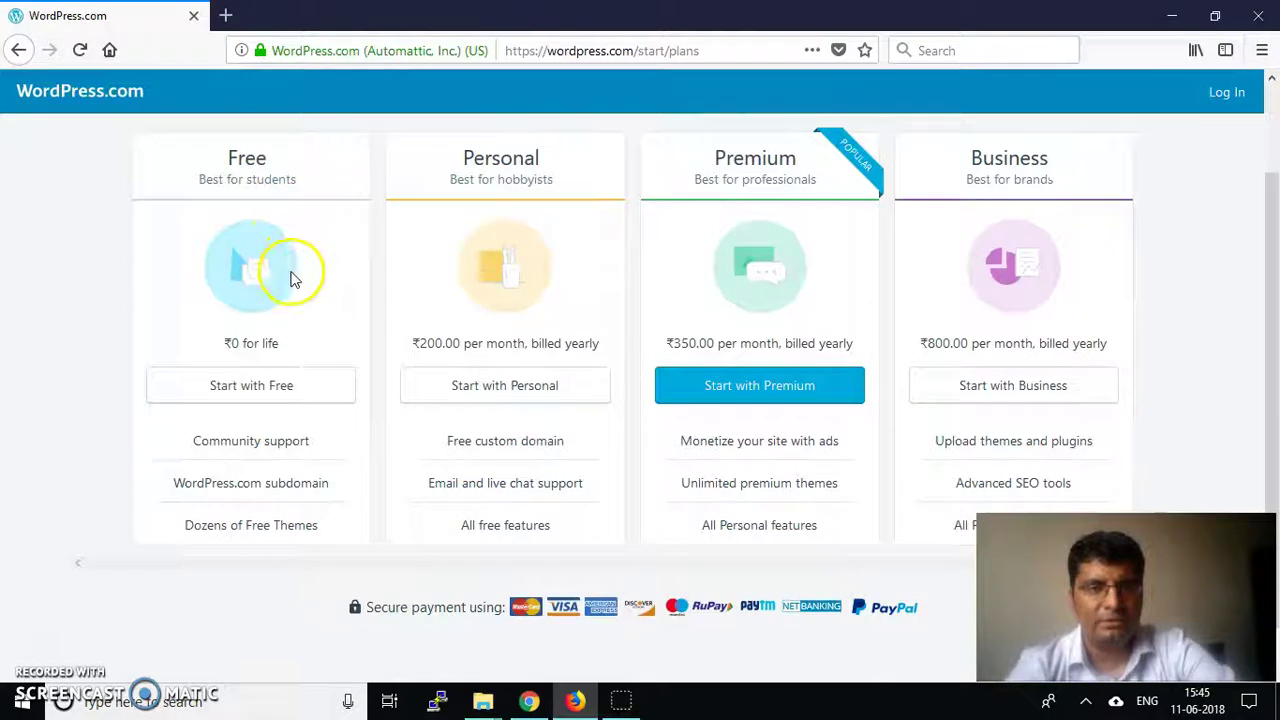
scroll(290, 278, down, 1)
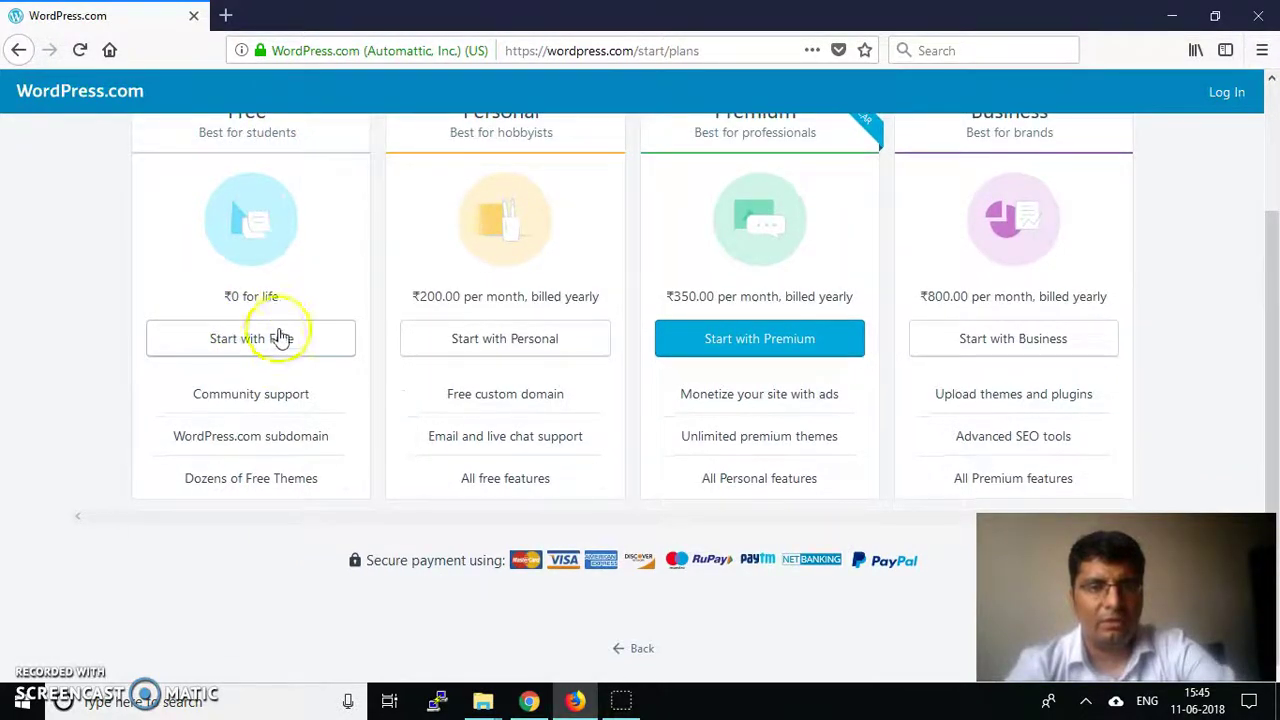
scroll(546, 212, up, 1)
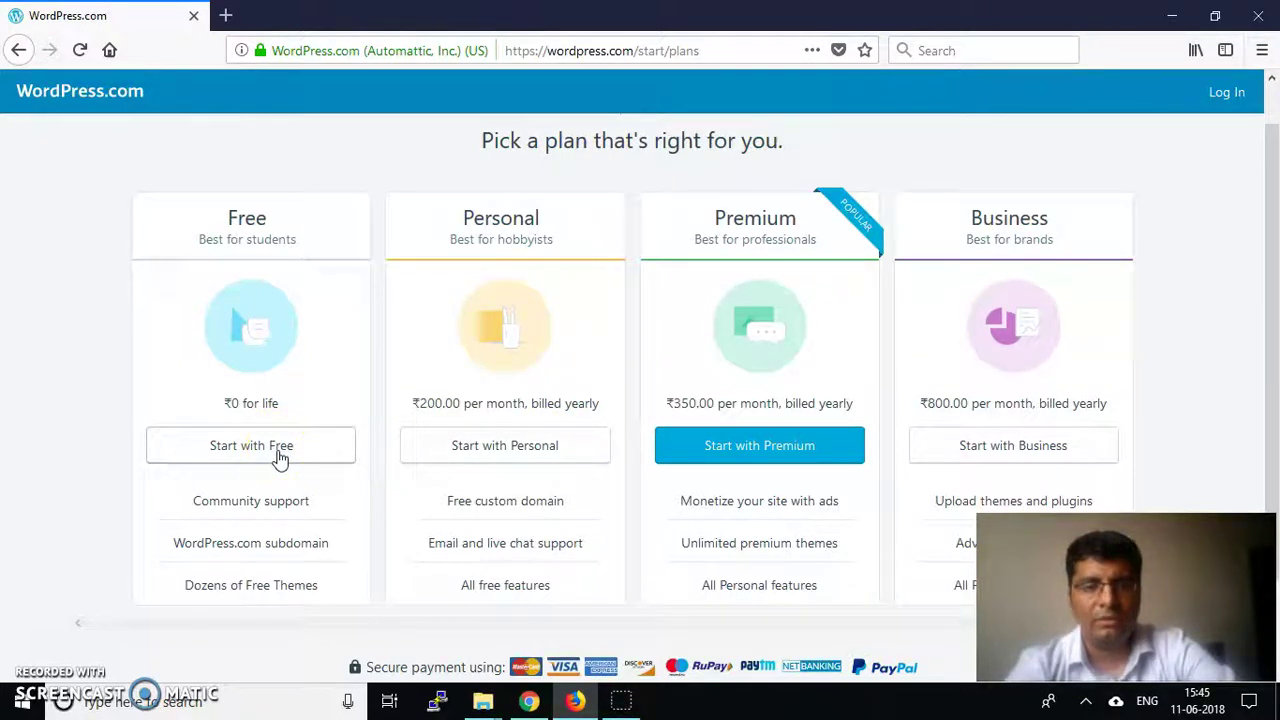
click(280, 457)
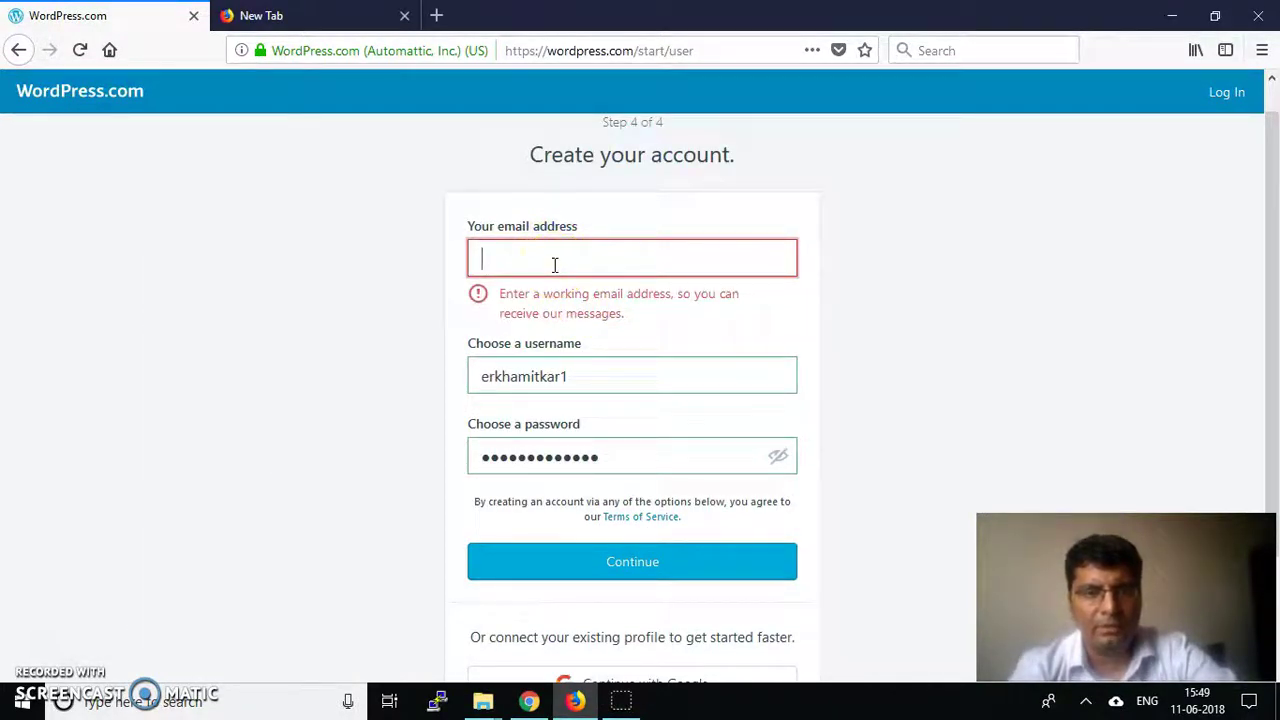
Fill the account form with the saved e-mail address and a new password, then submit it
click(554, 264)
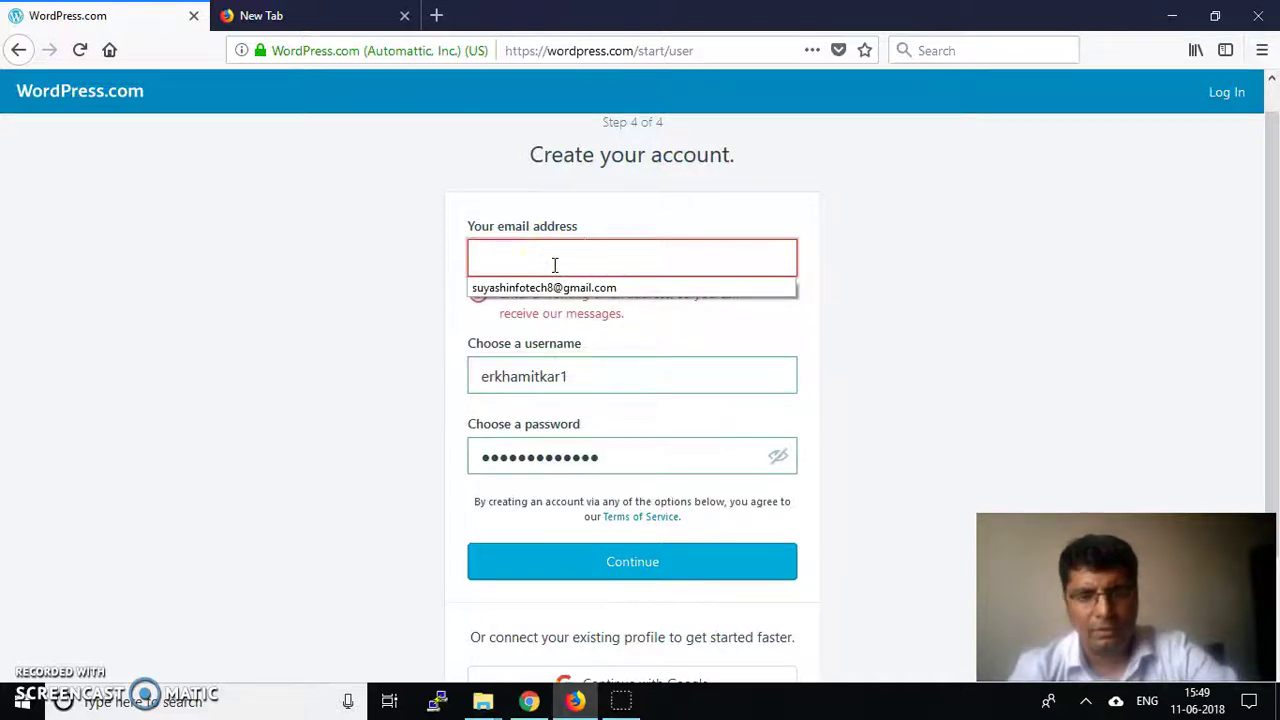
key(Down)
key(Return)
click(670, 341)
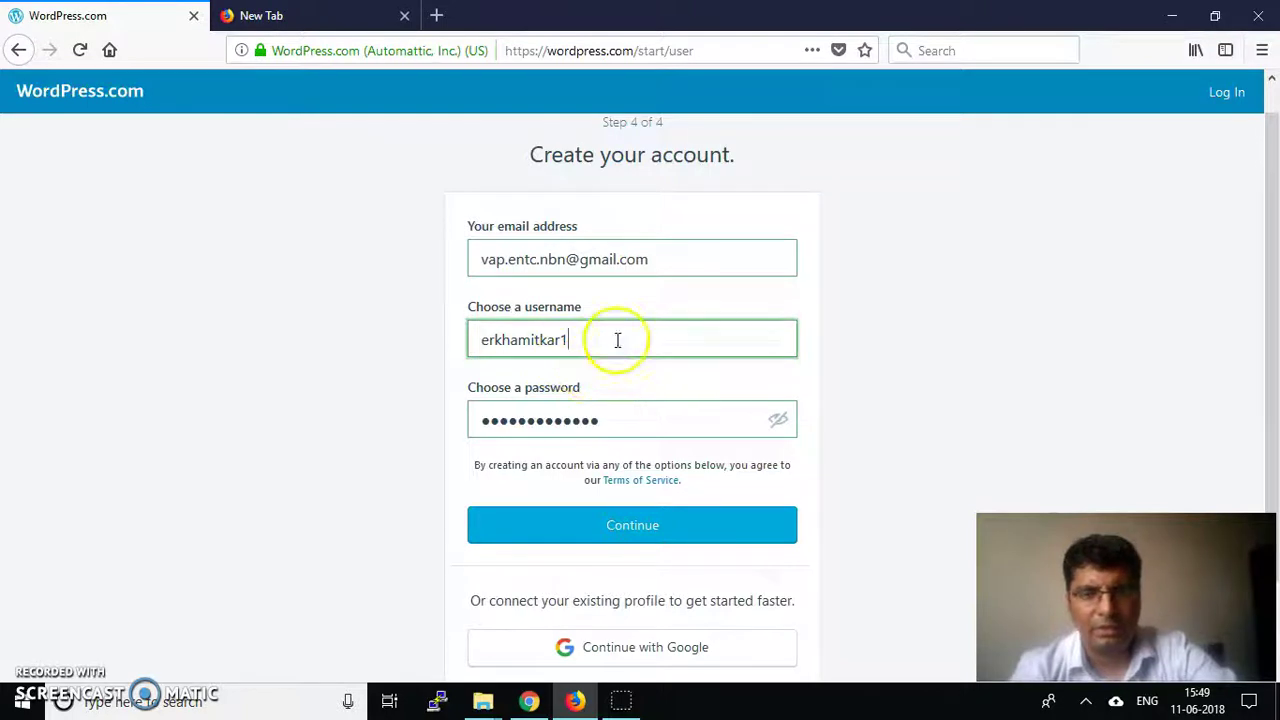
drag(626, 422, 359, 416)
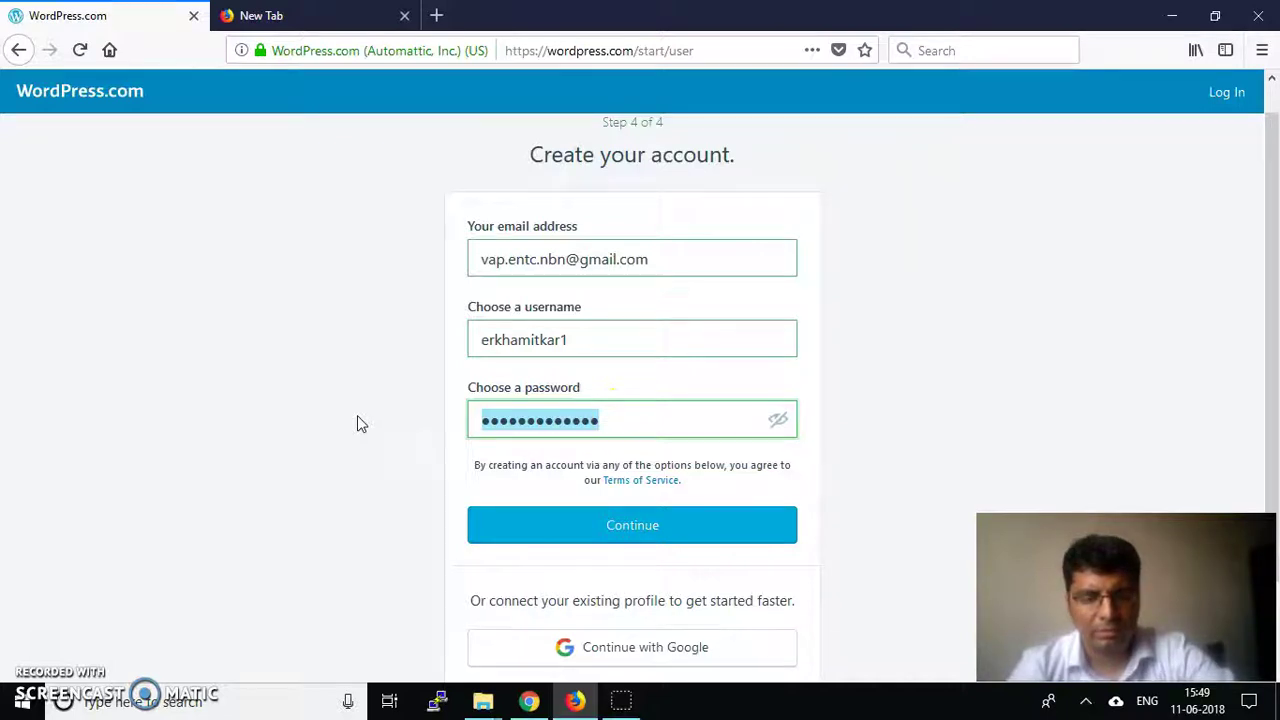
text(••••)
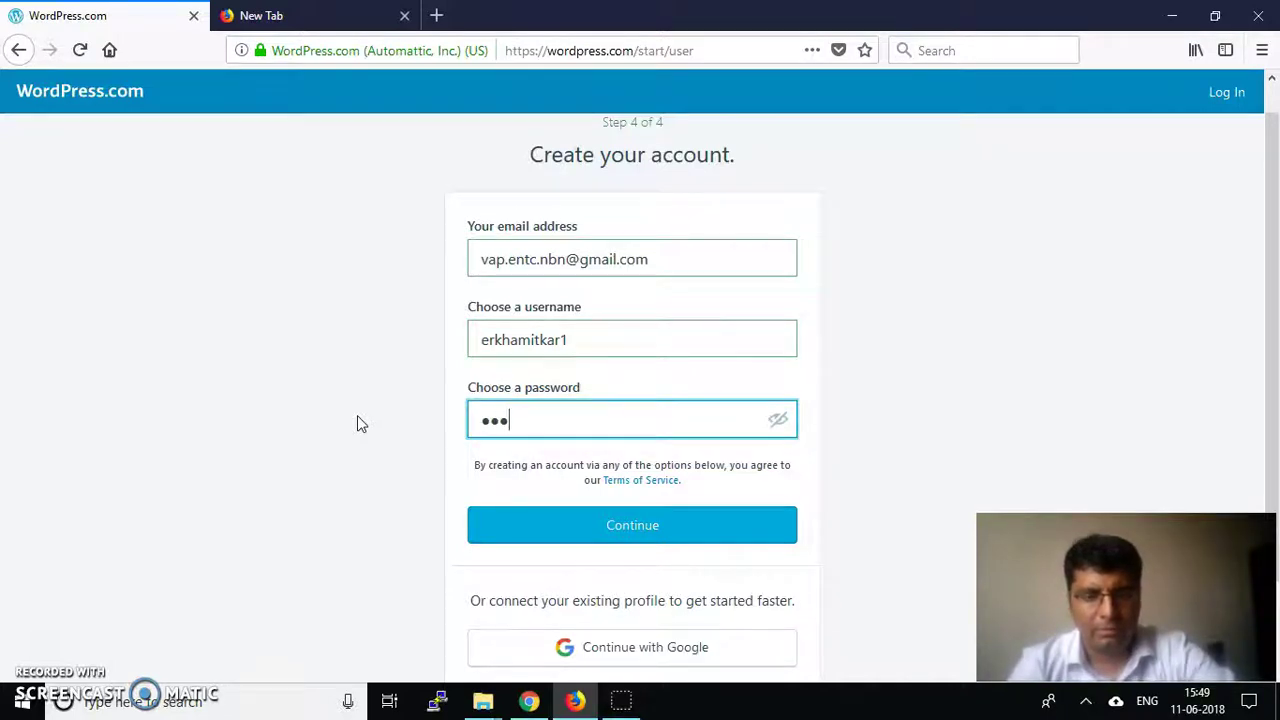
text(•••••)
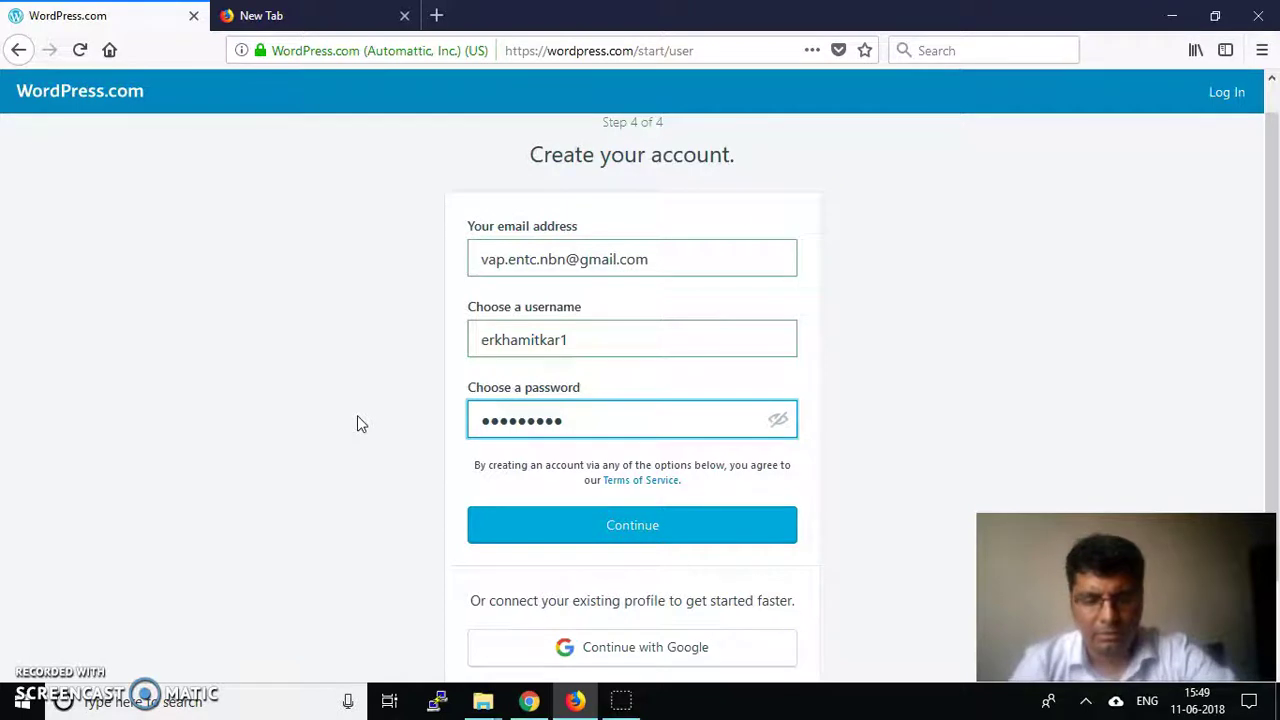
text(•••••)
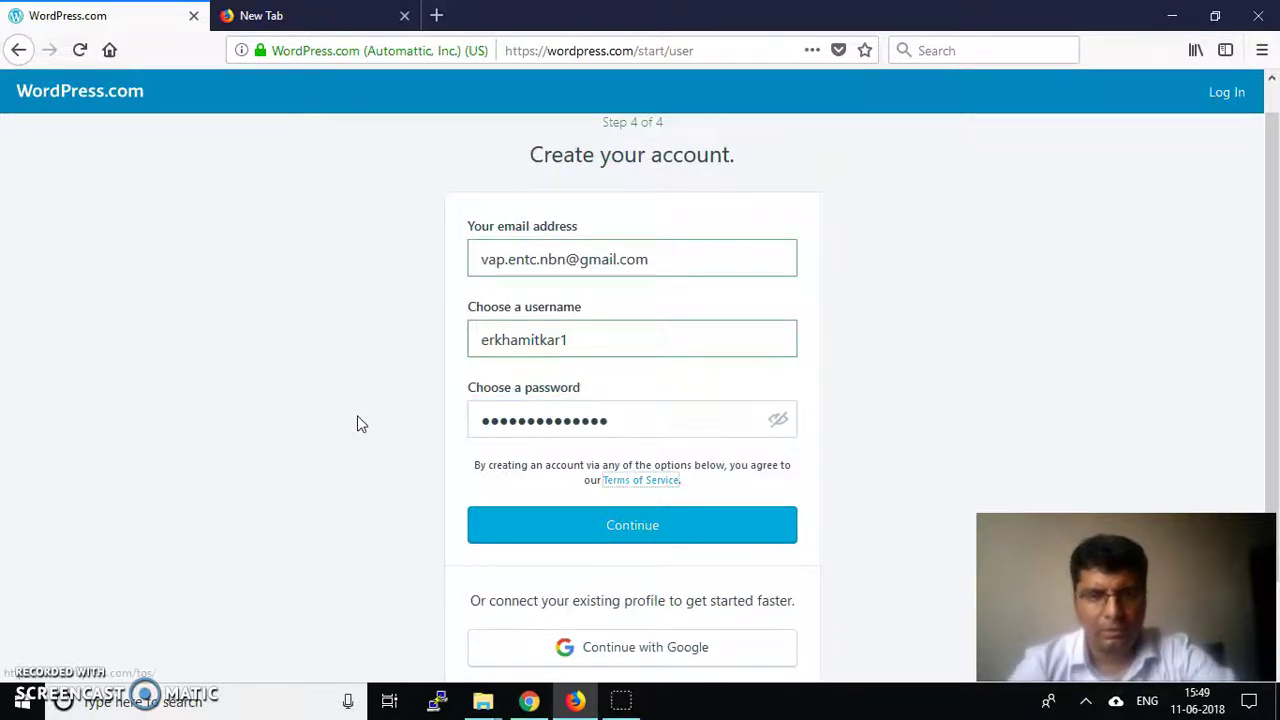
click(423, 509)
Submit the account, decline saving the login in Firefox, and switch to the Gmail inbox in Chrome
click(580, 530)
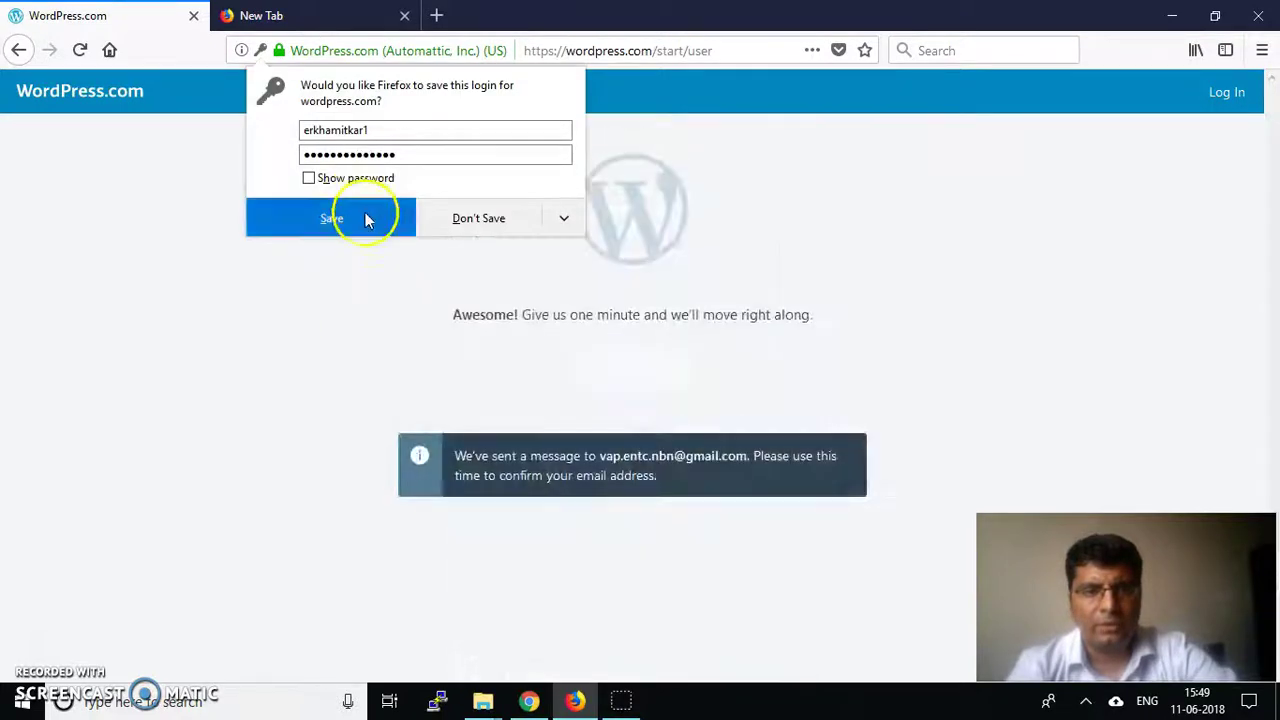
click(489, 228)
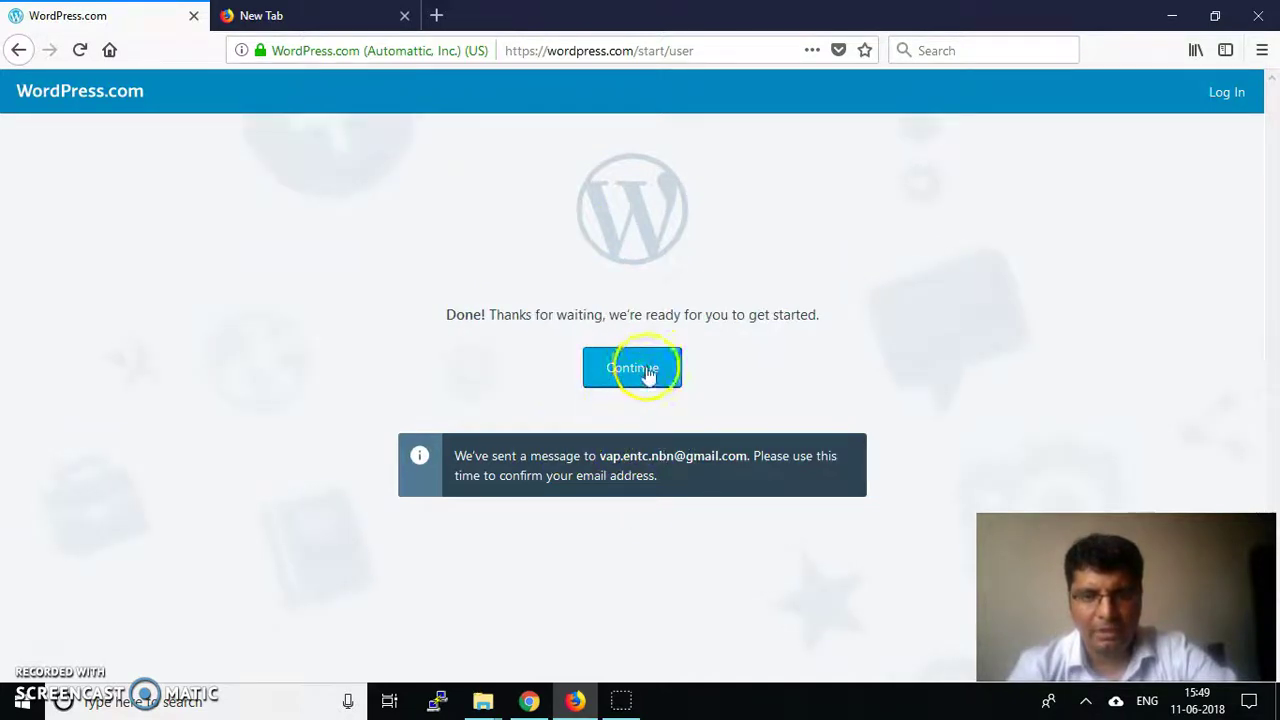
drag(601, 455, 755, 453)
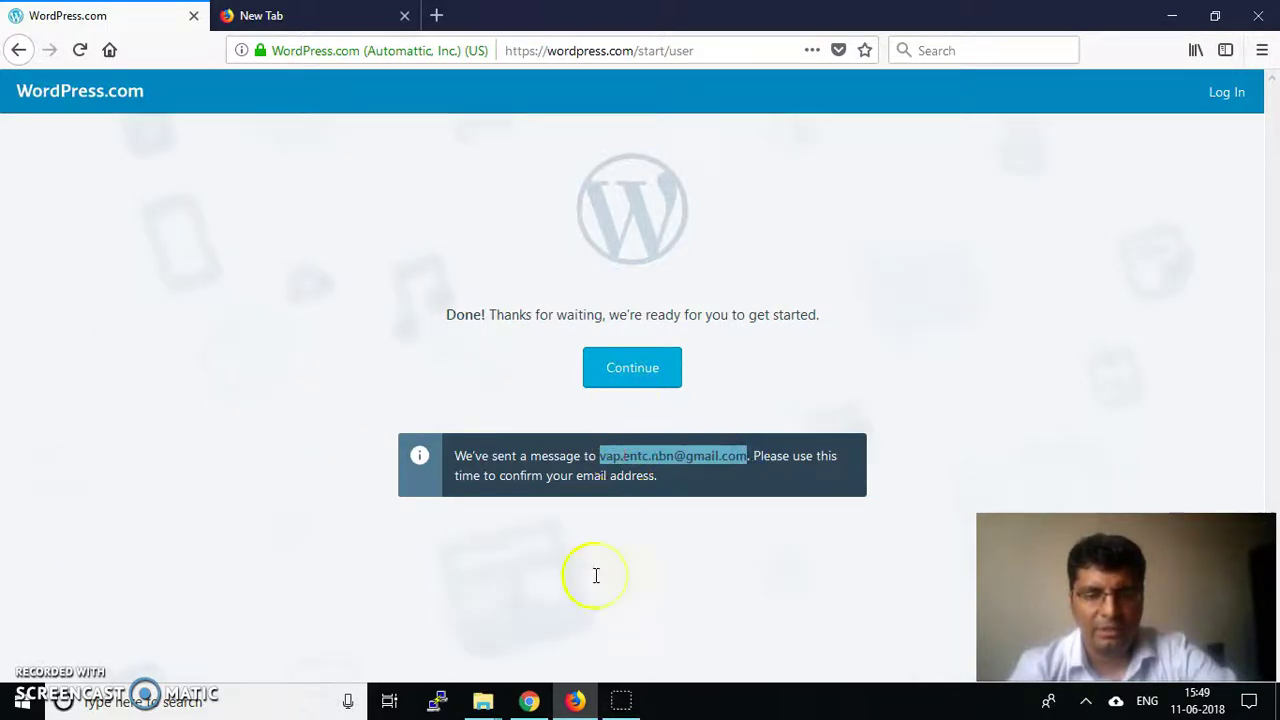
click(529, 703)
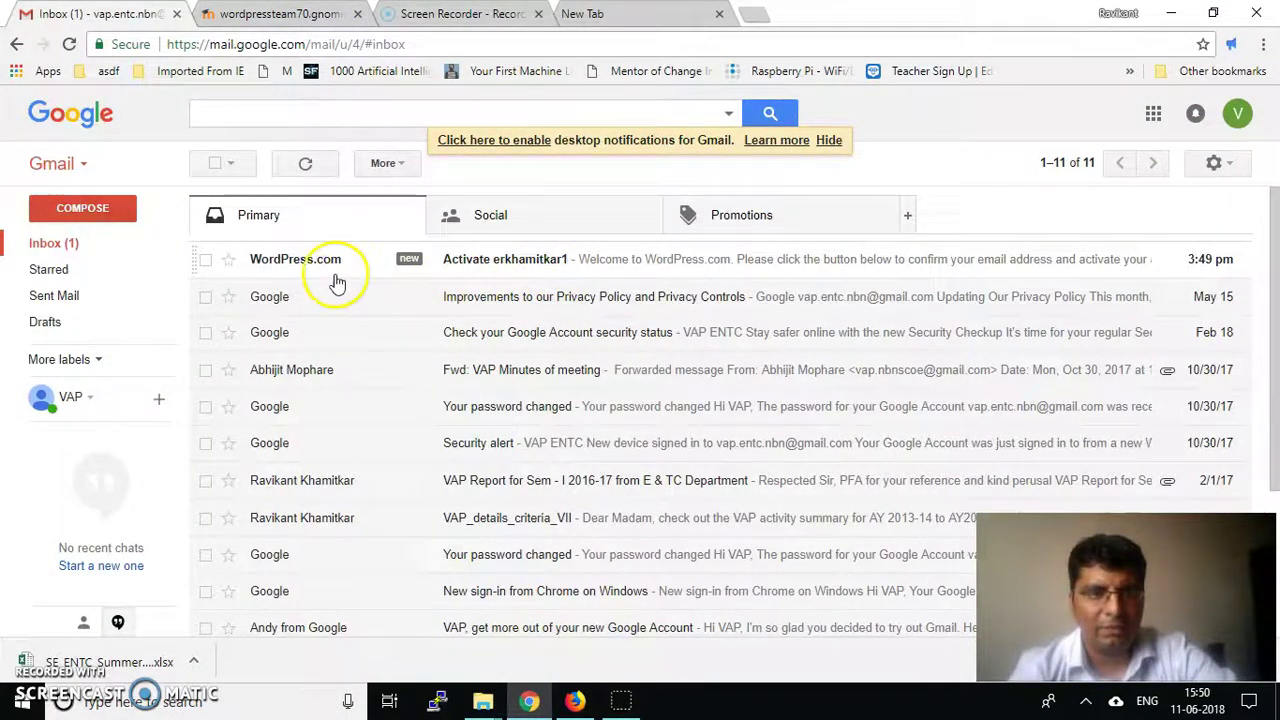
Open the WordPress.com activation email and follow its 'Click here to Confirm Now' link
click(518, 266)
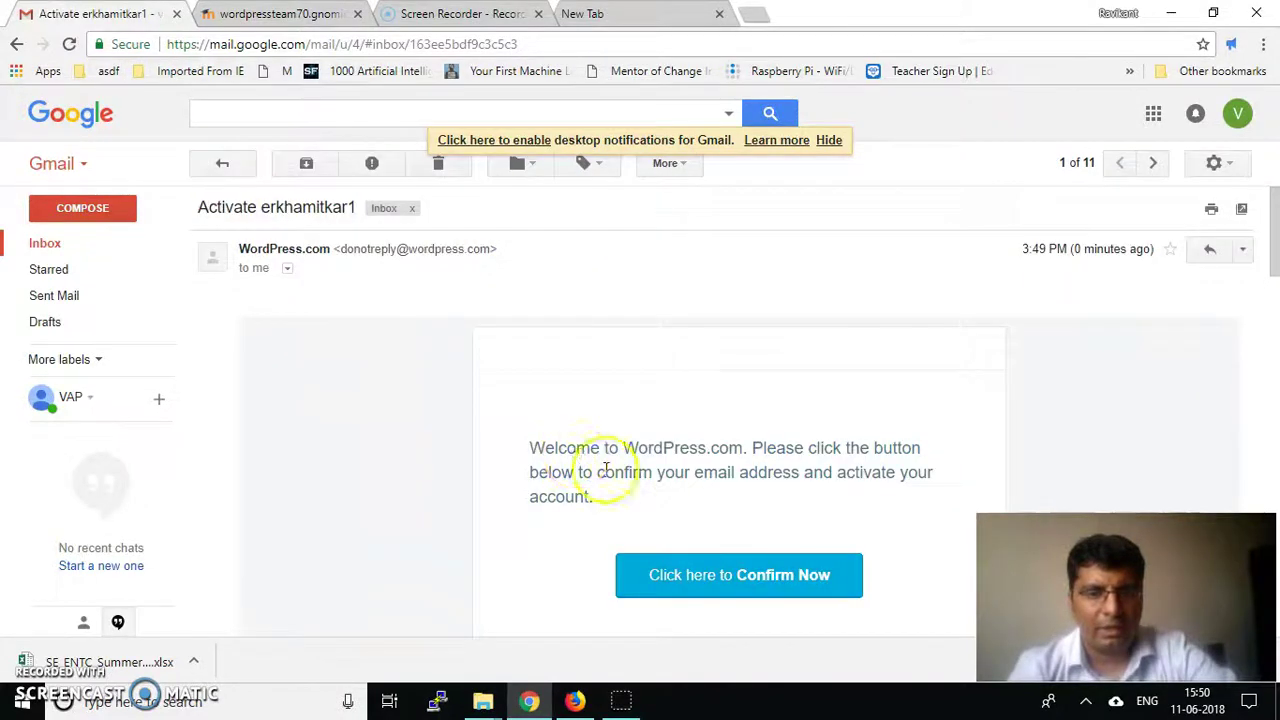
scroll(742, 568, down, 1)
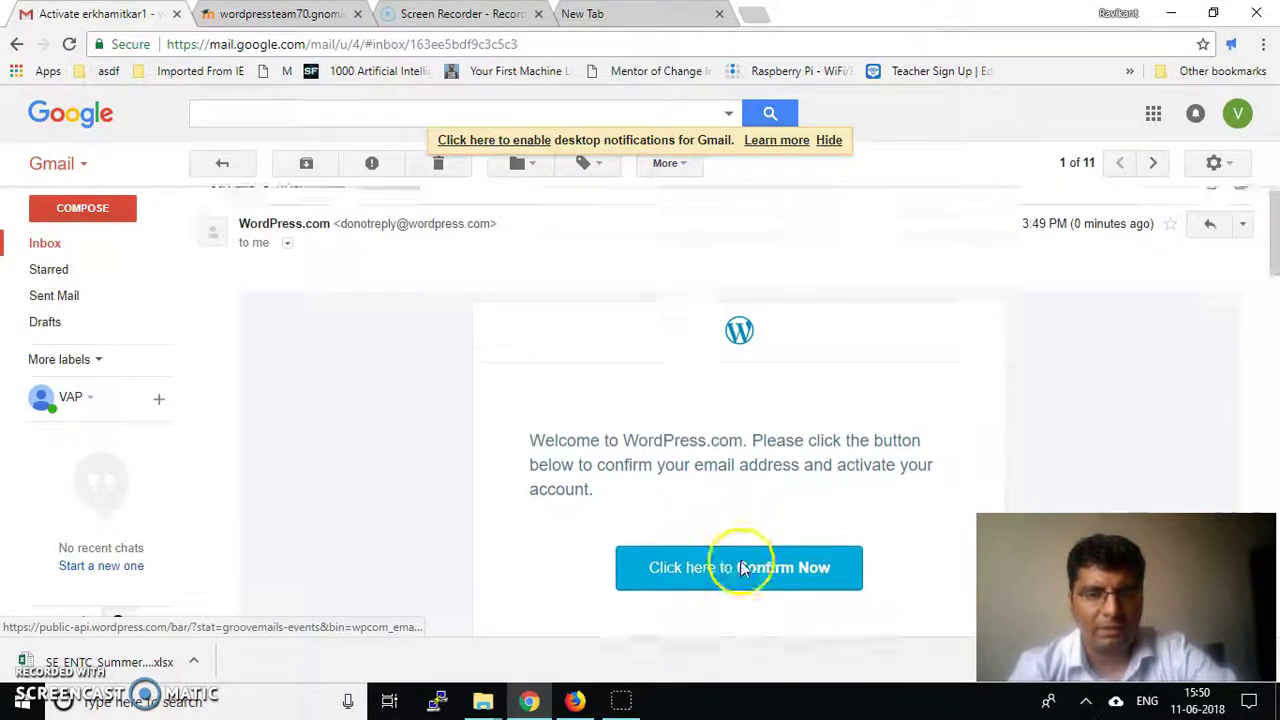
scroll(742, 568, down, 1)
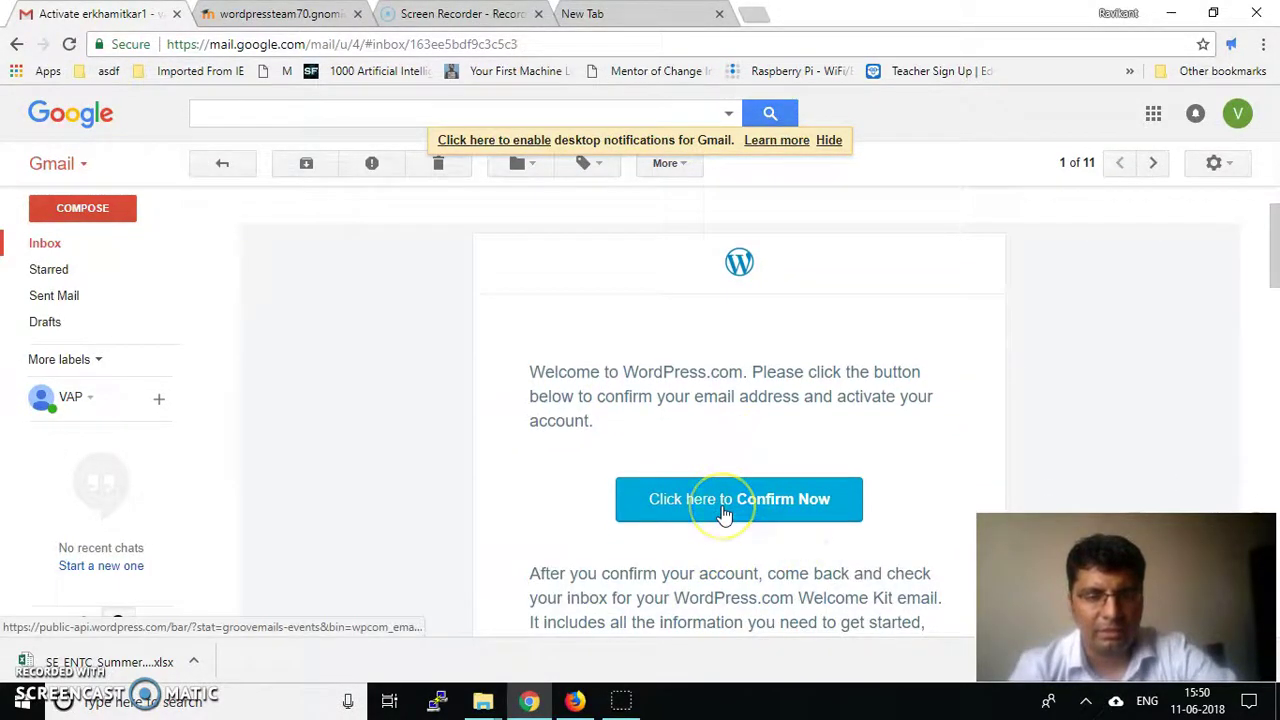
click(723, 508)
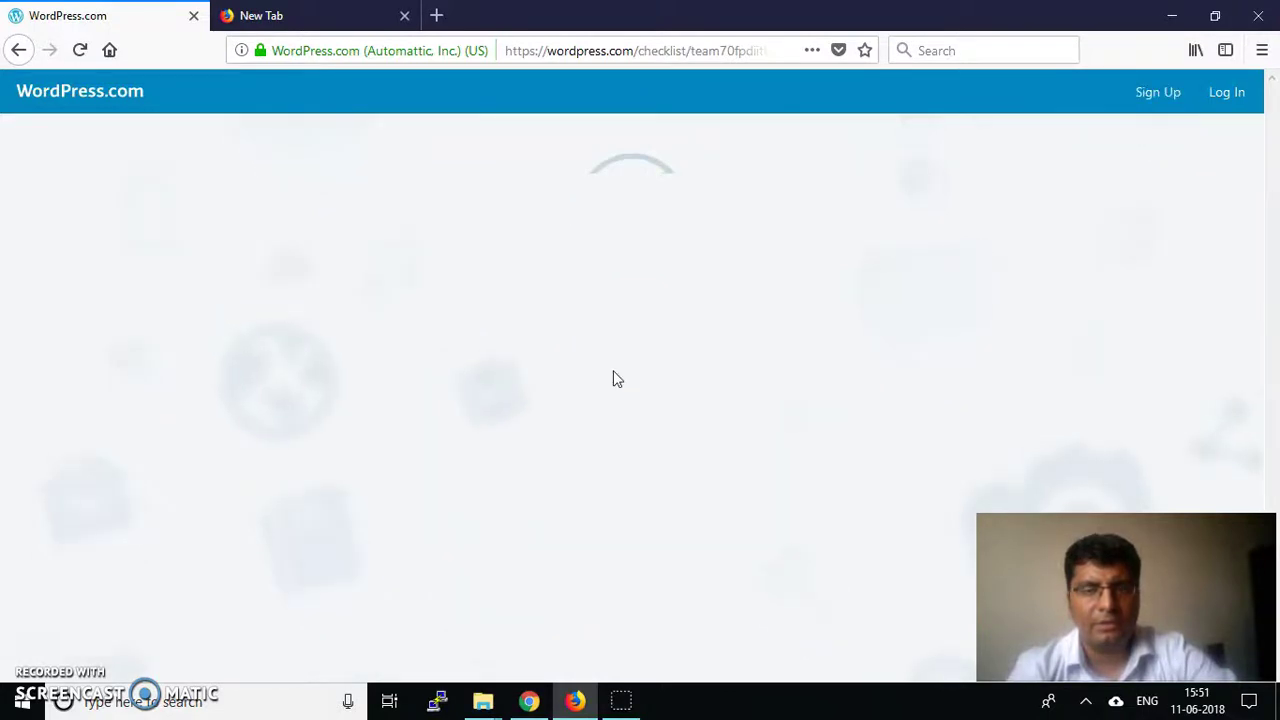
Go to the WordPress.com log-in page
click(641, 358)
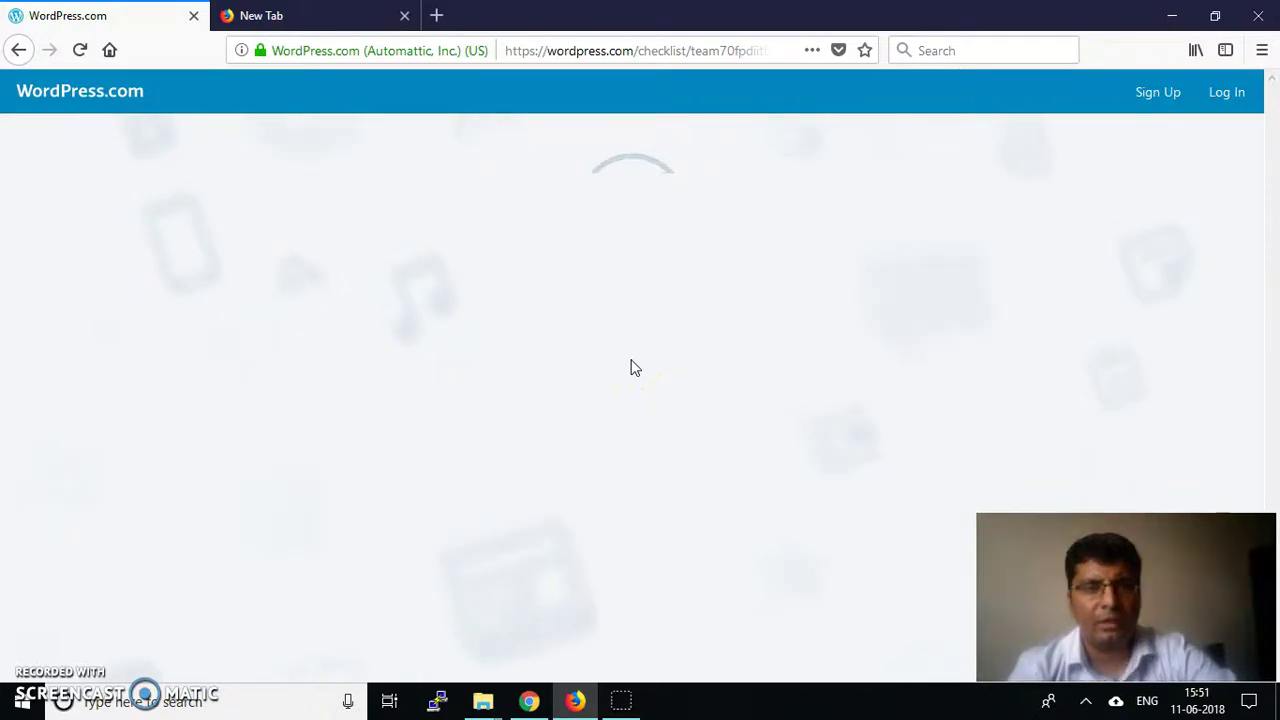
click(563, 337)
click(628, 302)
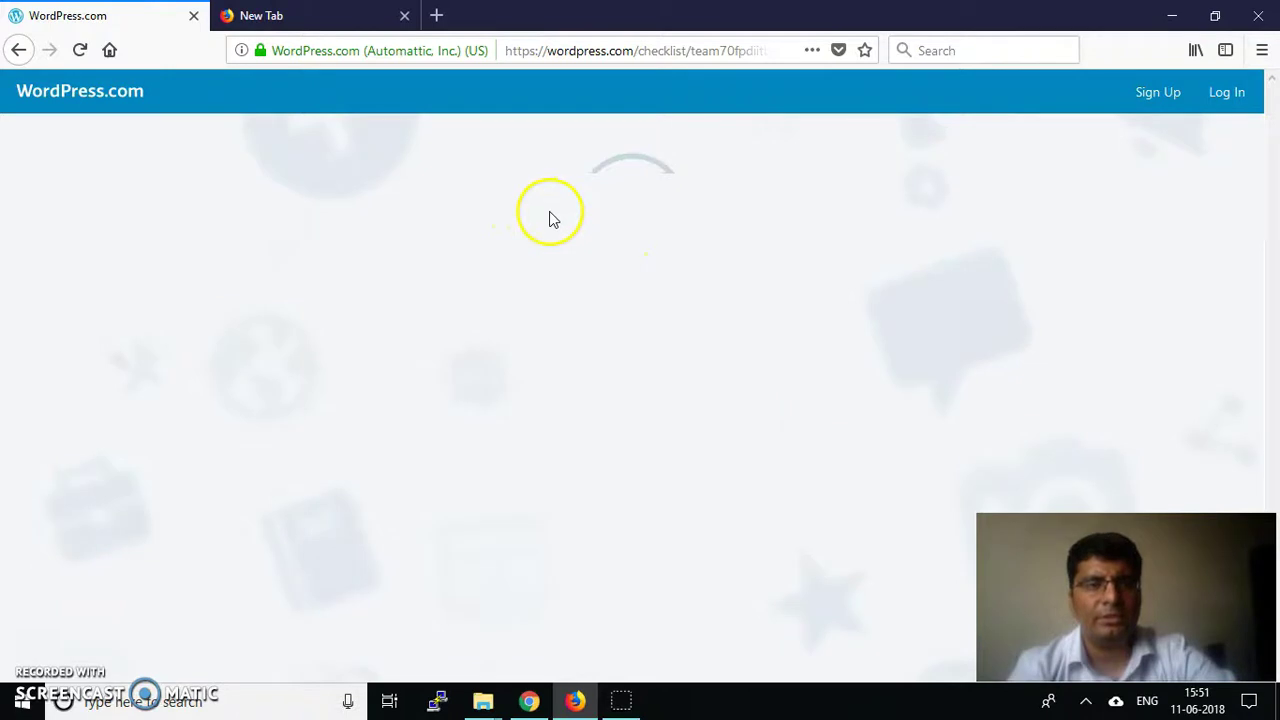
click(1229, 92)
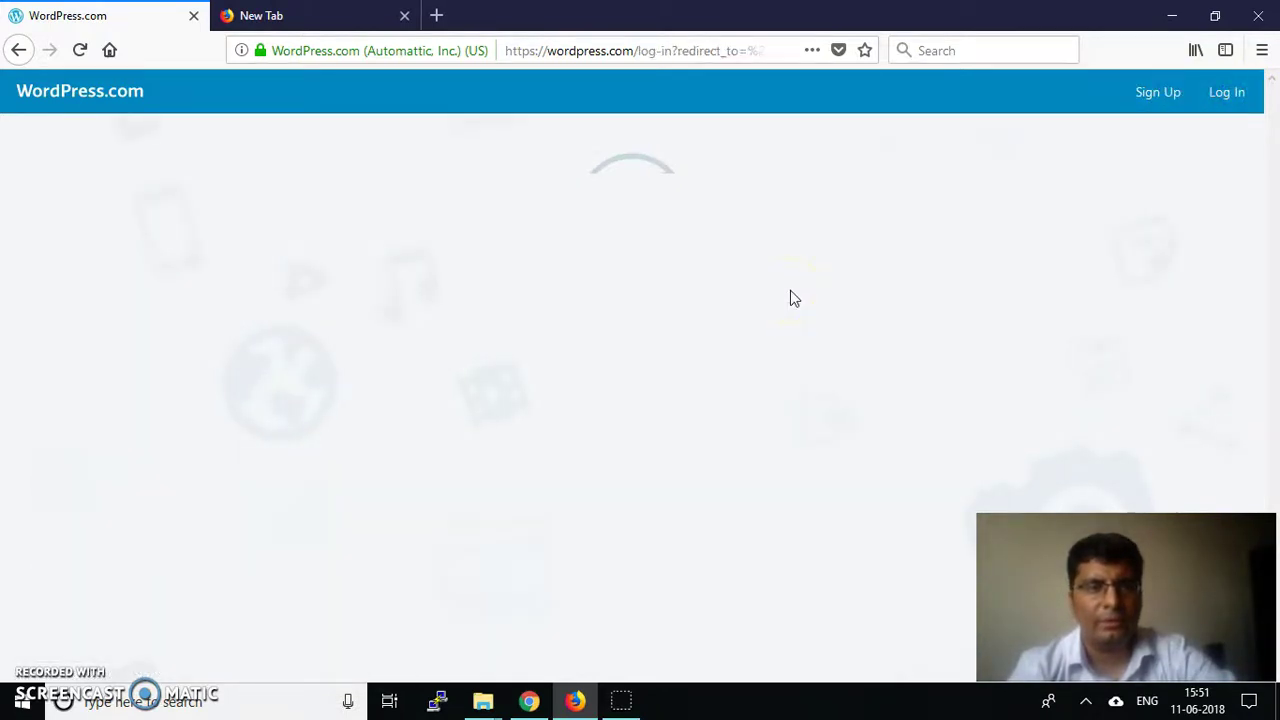
Enter the account e-mail address and continue to the password step
click(568, 264)
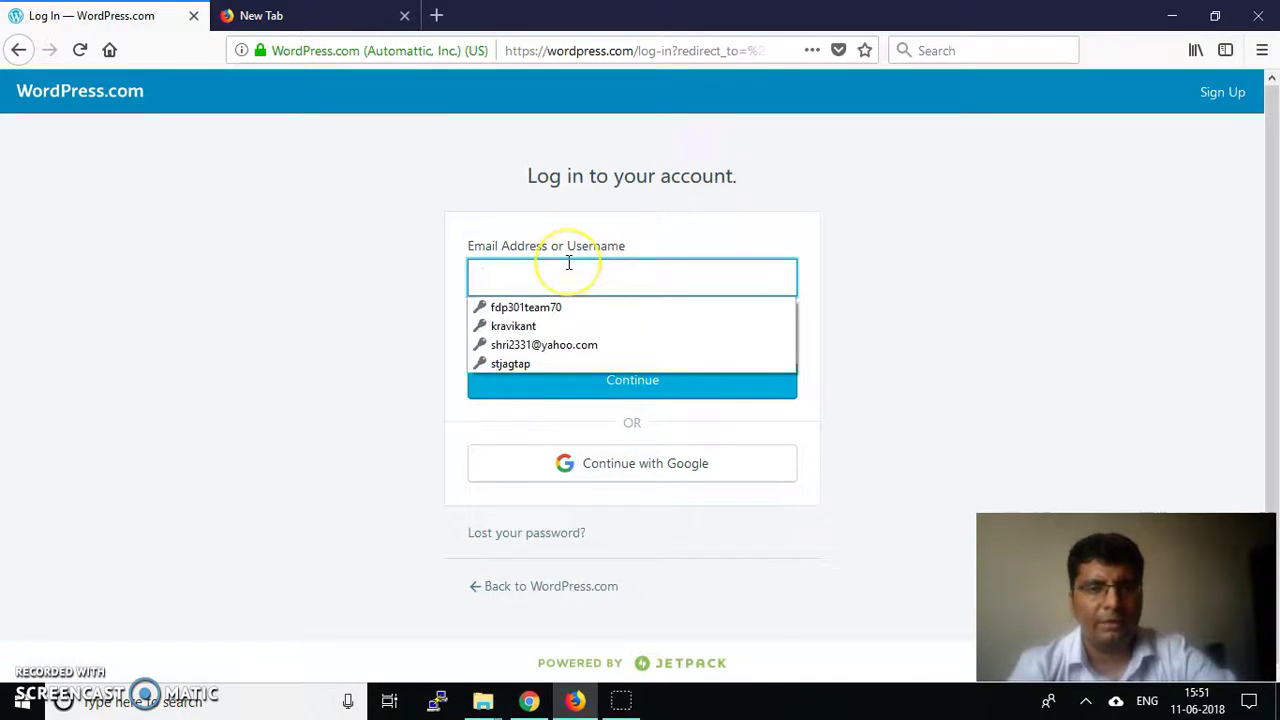
click(594, 255)
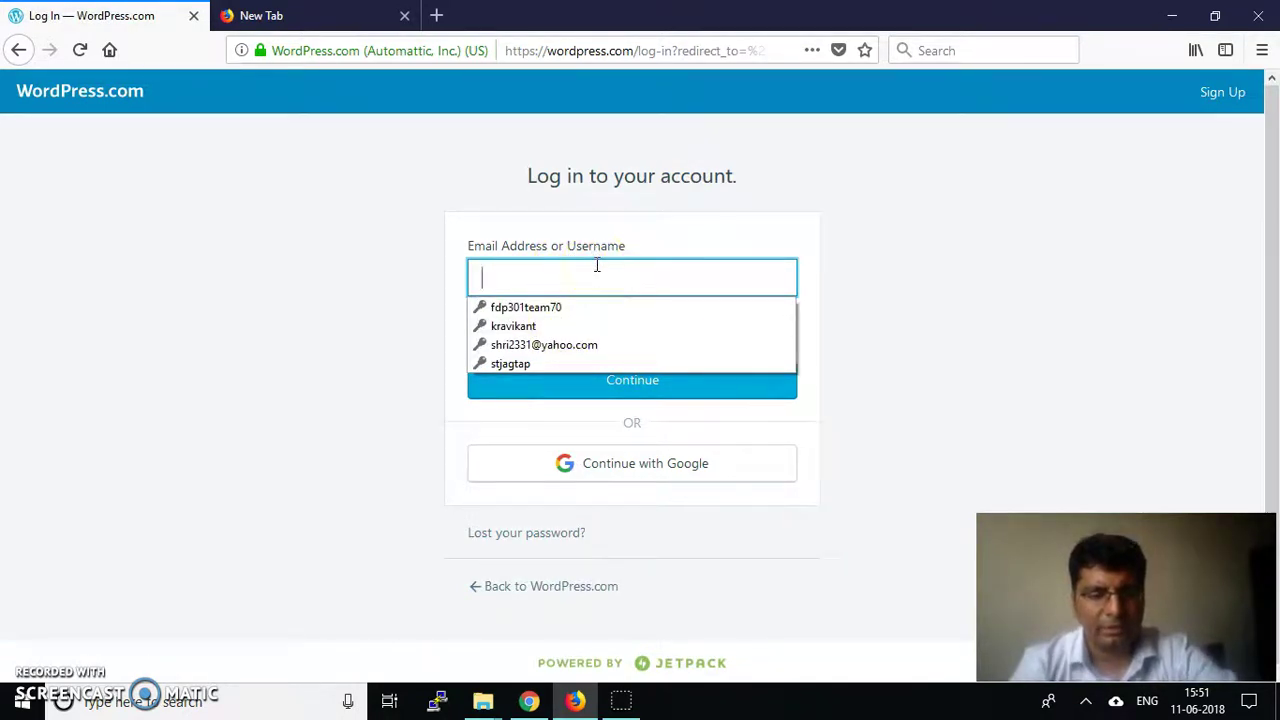
text(e)
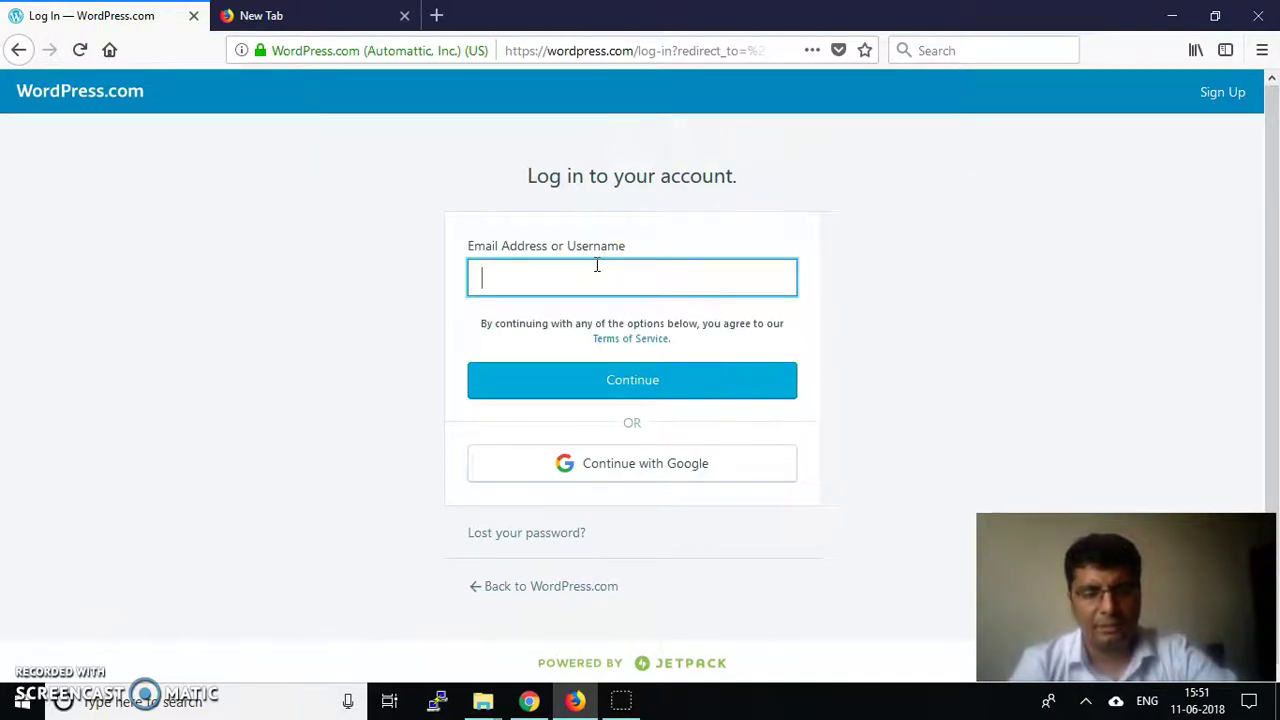
key(ctrl+v)
key(Tab)
key(Tab)
click(535, 262)
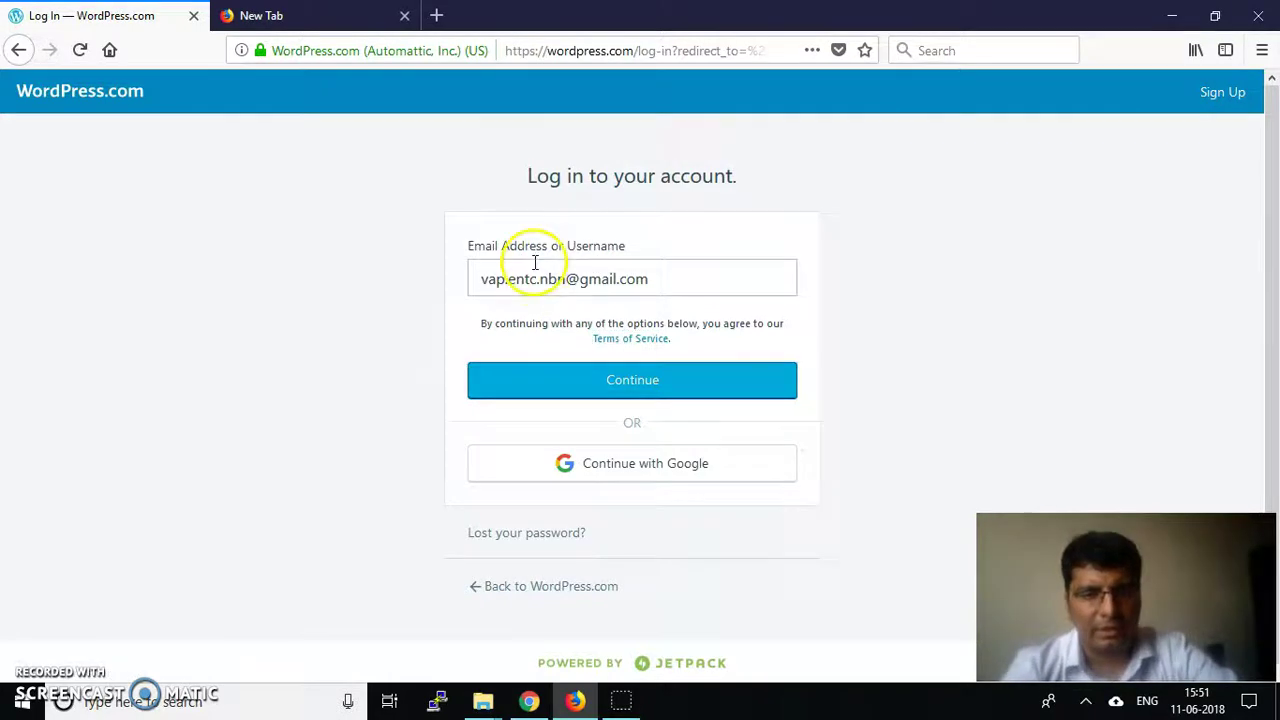
click(563, 381)
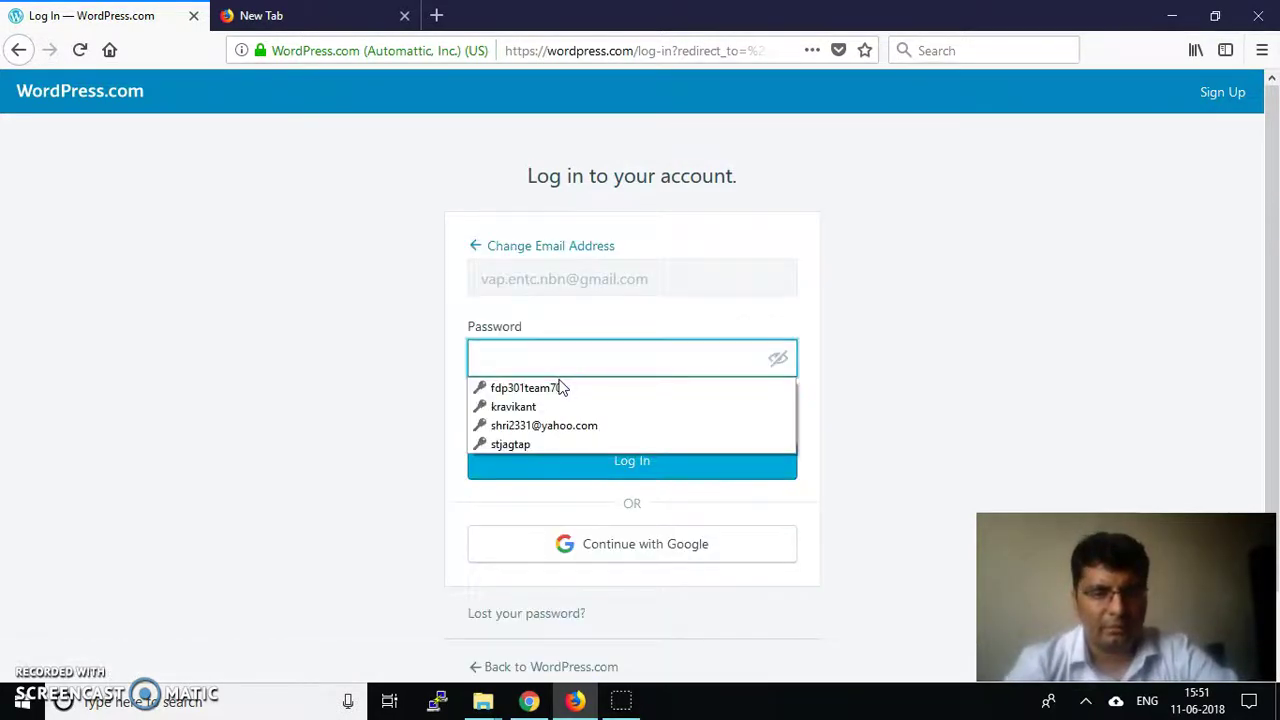
Log in with the account password and save the login in Firefox
text(aaaaa)
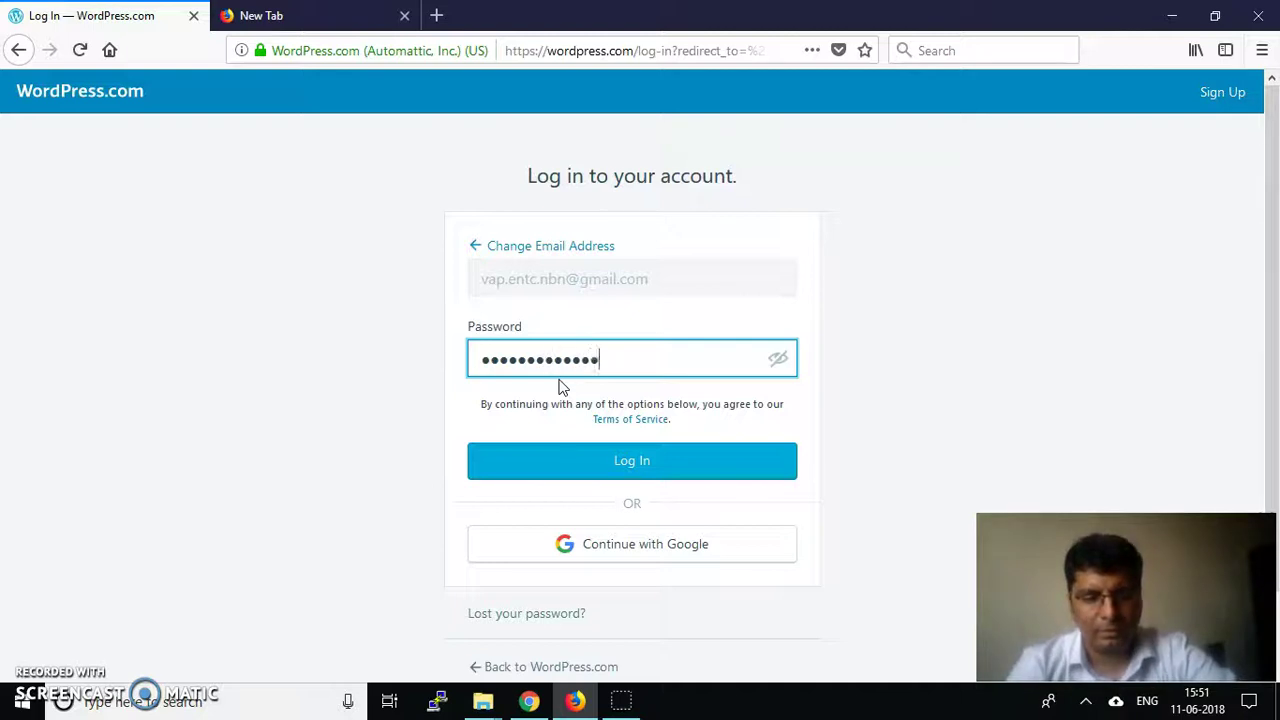
click(571, 457)
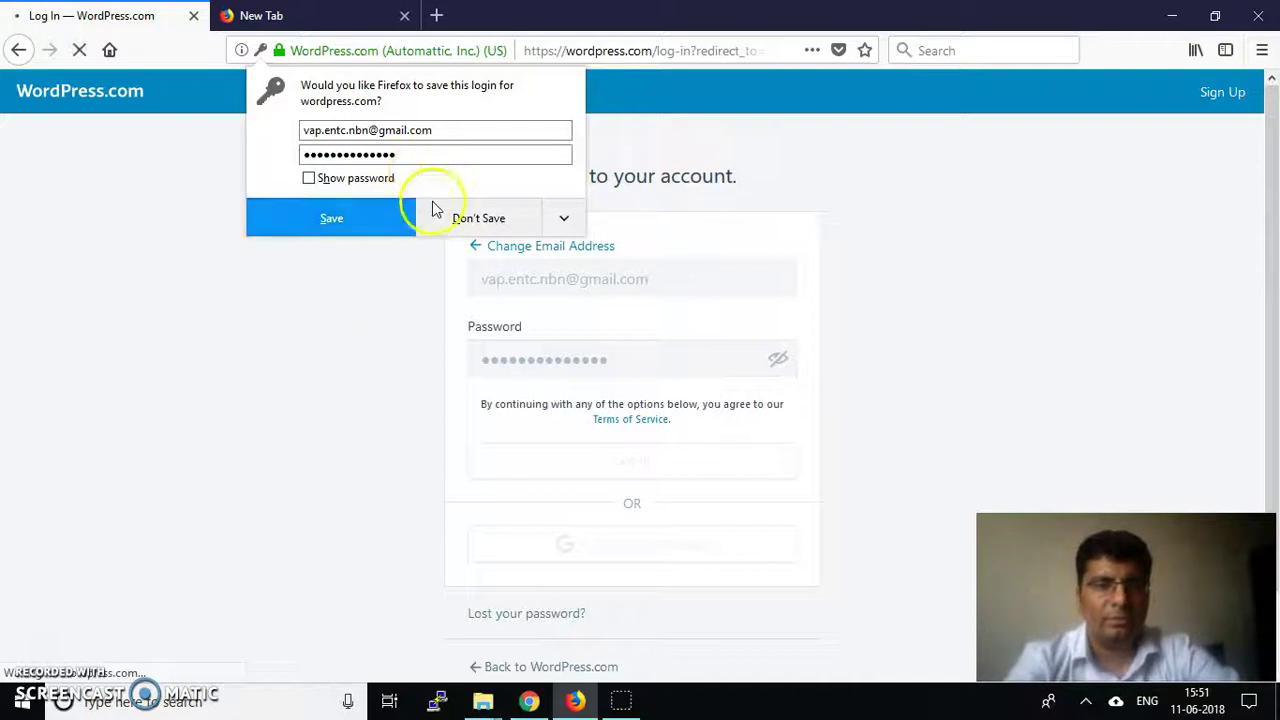
click(364, 232)
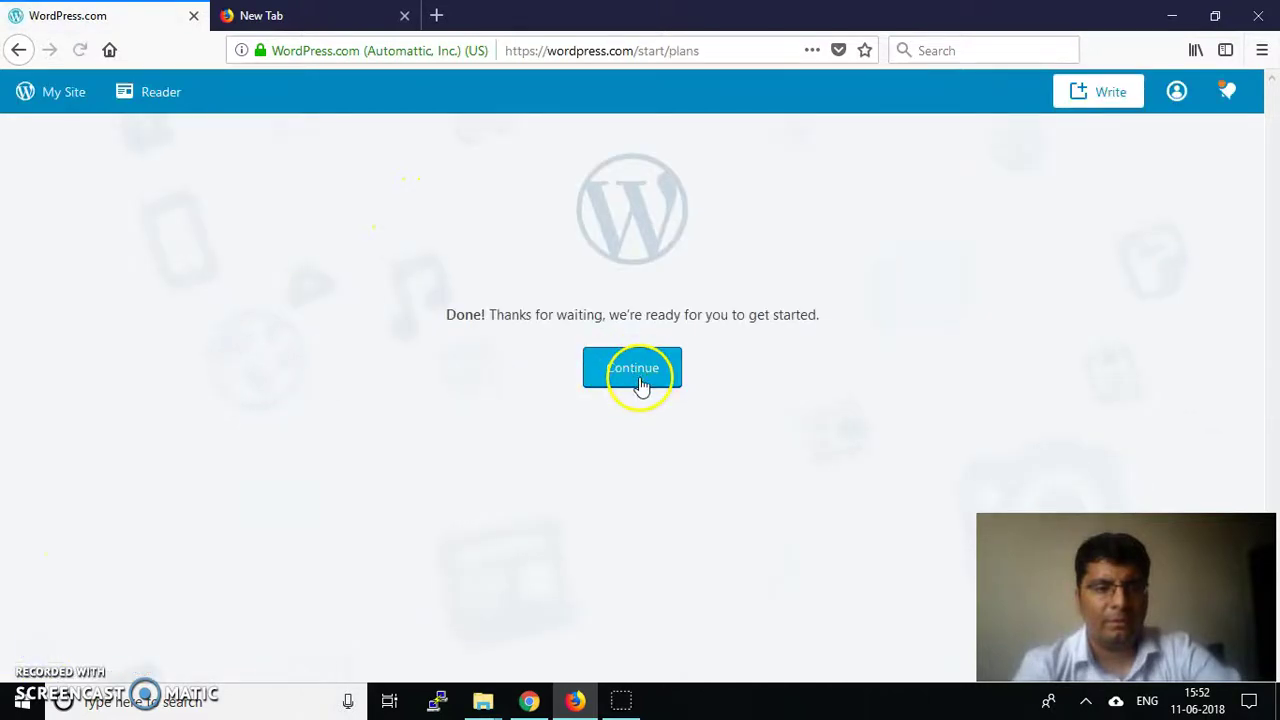
Continue from the Done! screen to the 'Your site has been created!' checklist at 3/8 completed
click(641, 380)
click(660, 375)
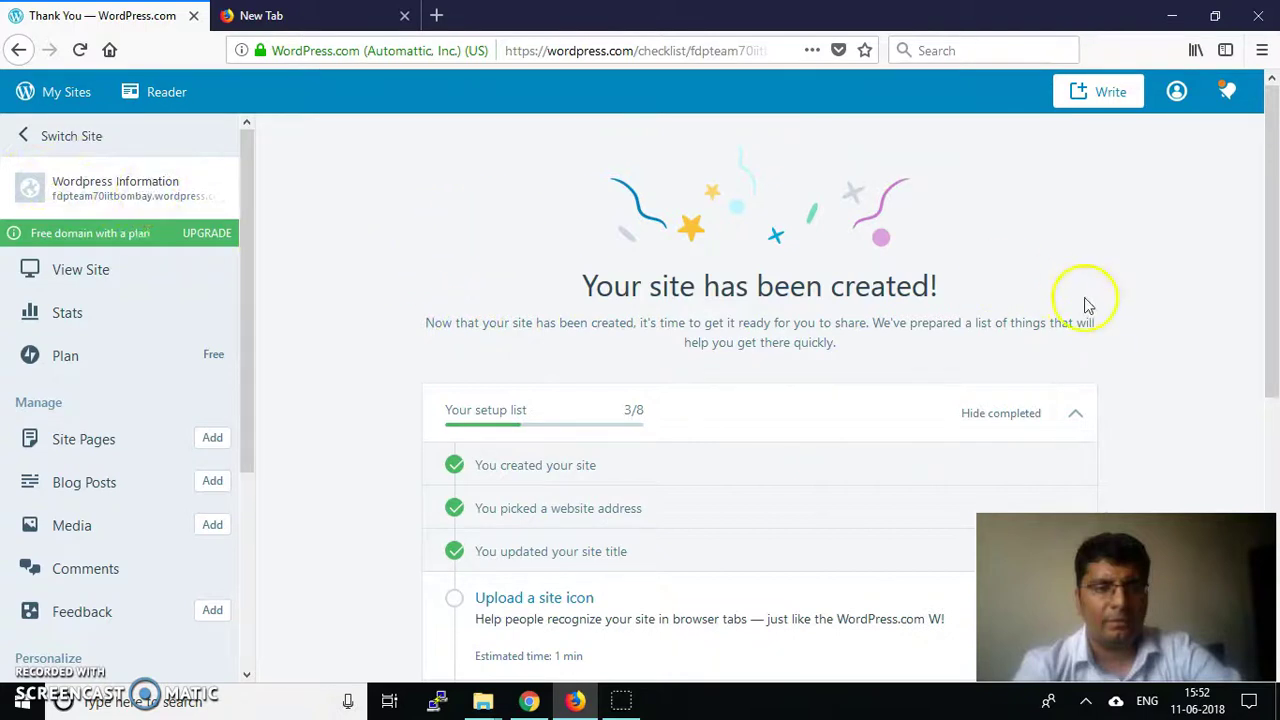
scroll(1063, 338, down, 3)
scroll(580, 388, up, 4)
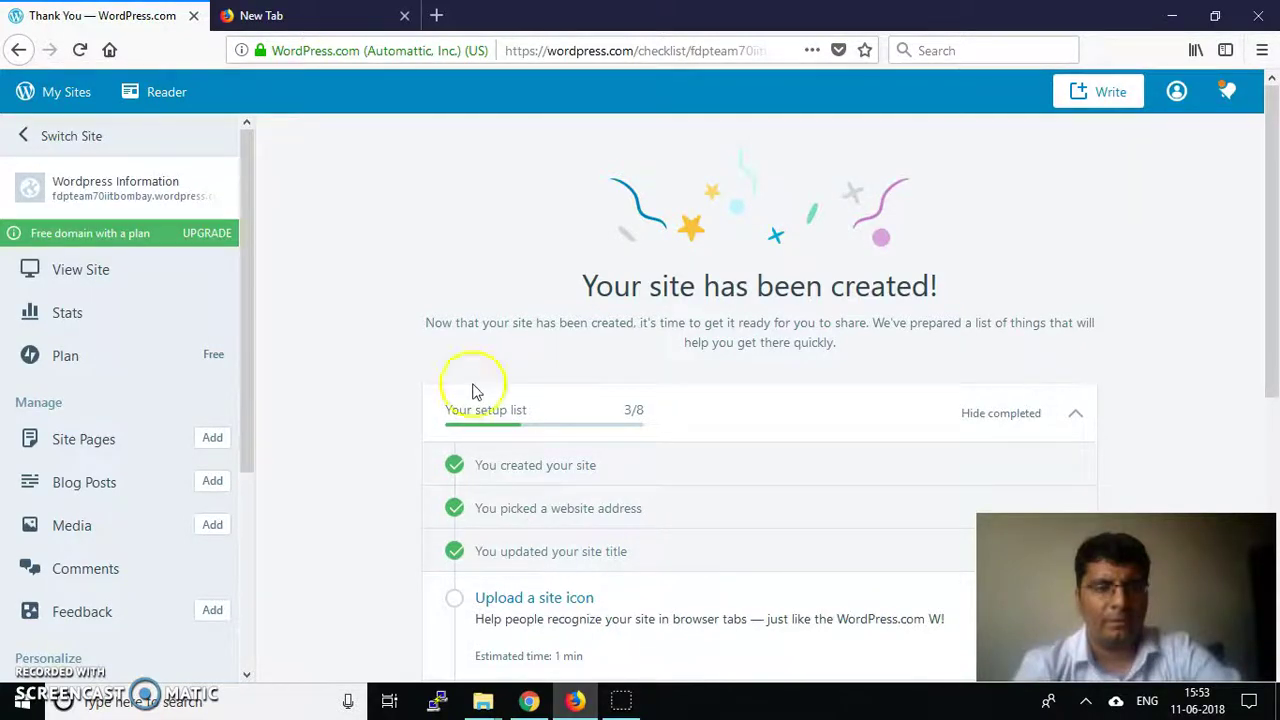
click(506, 324)
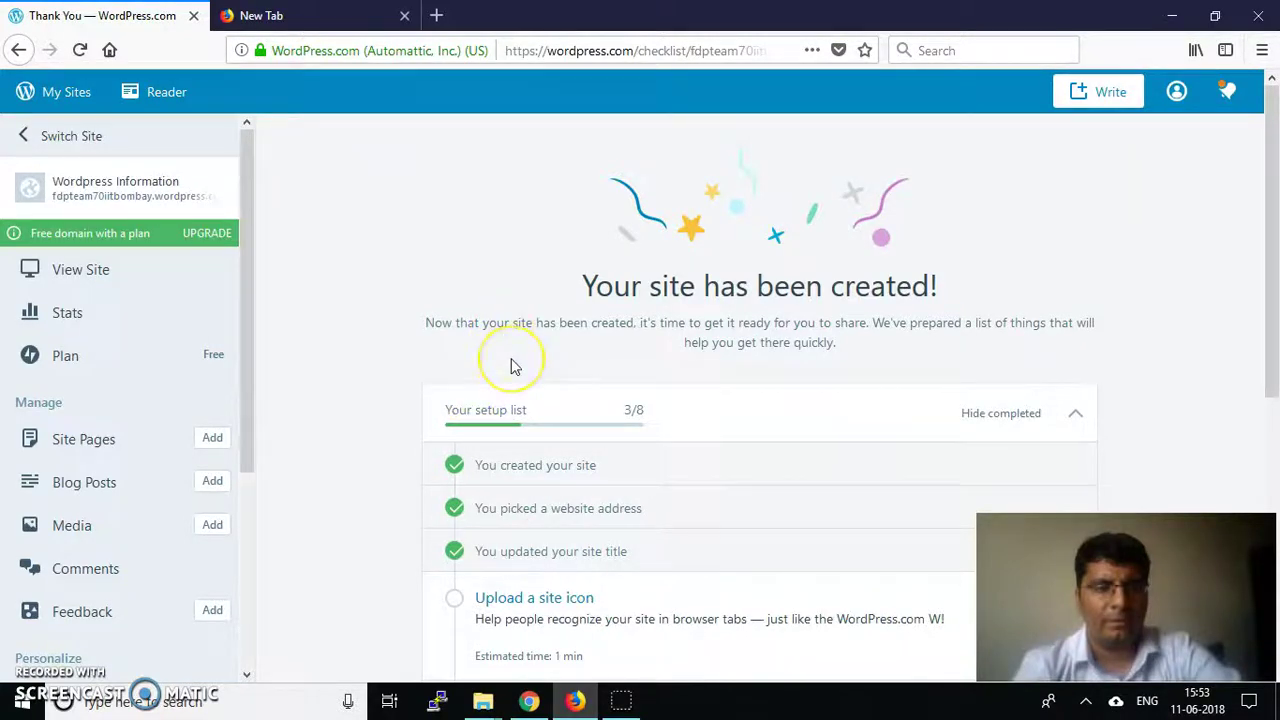